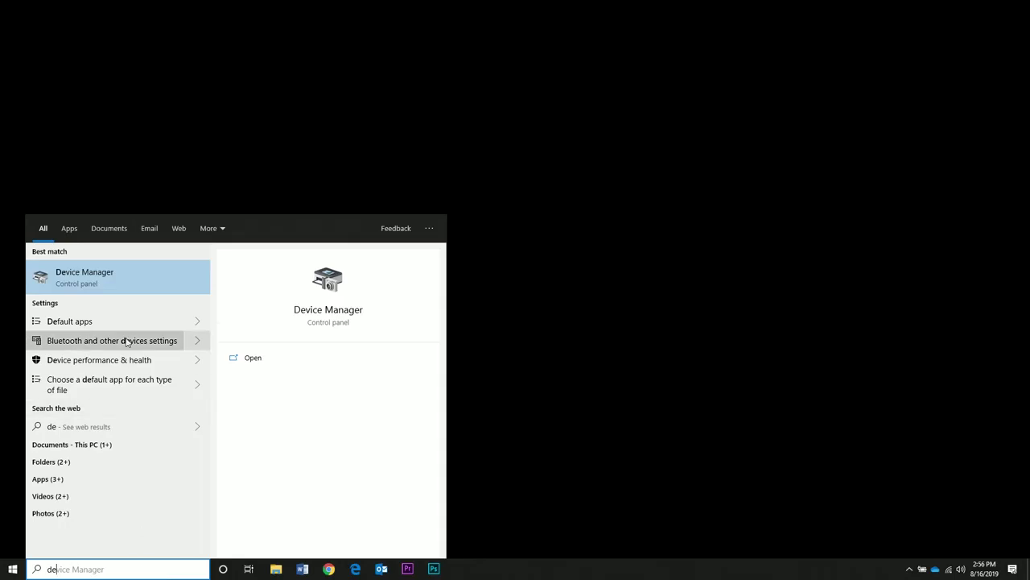
Step: Confirm in Device Manager under Ports (COM & LPT) that the USB Serial Port is COM4
left_click(115, 274)
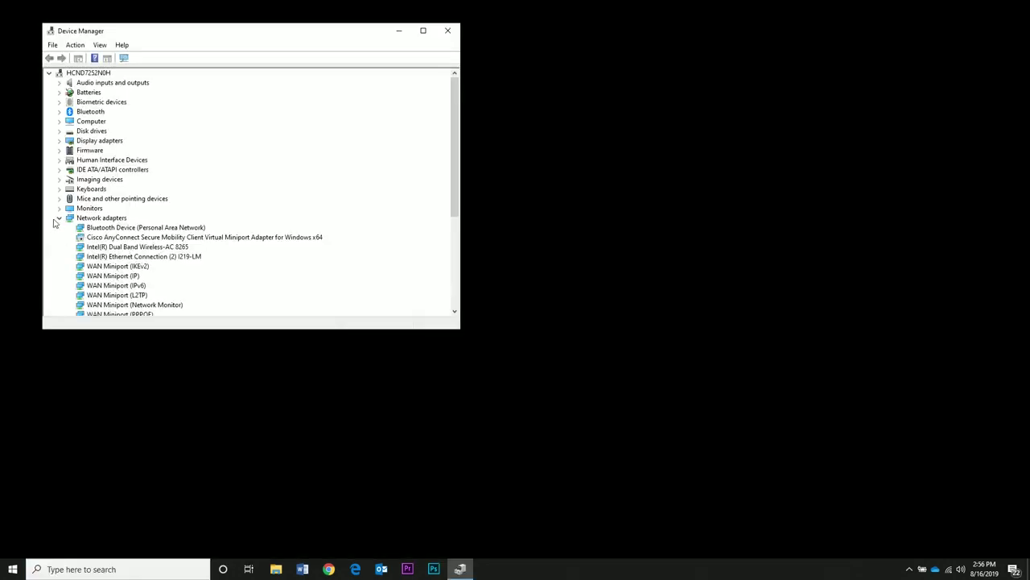
left_click(59, 218)
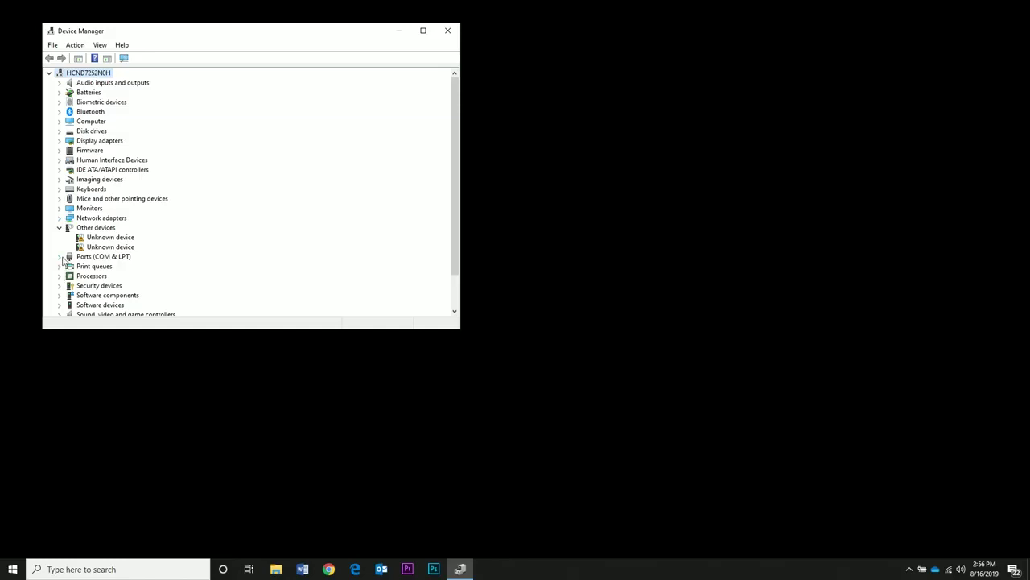
left_click(59, 256)
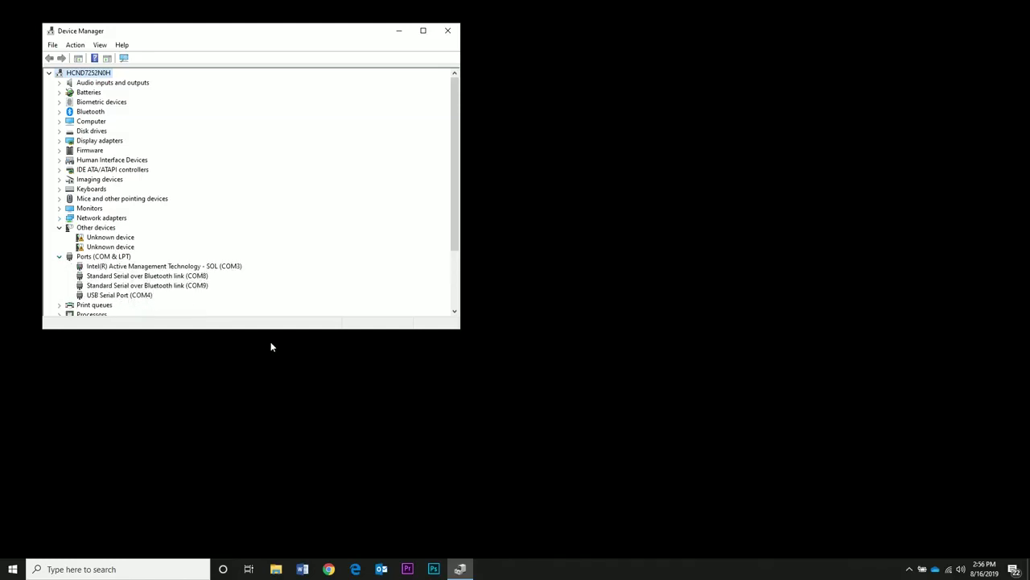
left_click(259, 396)
left_click(134, 566)
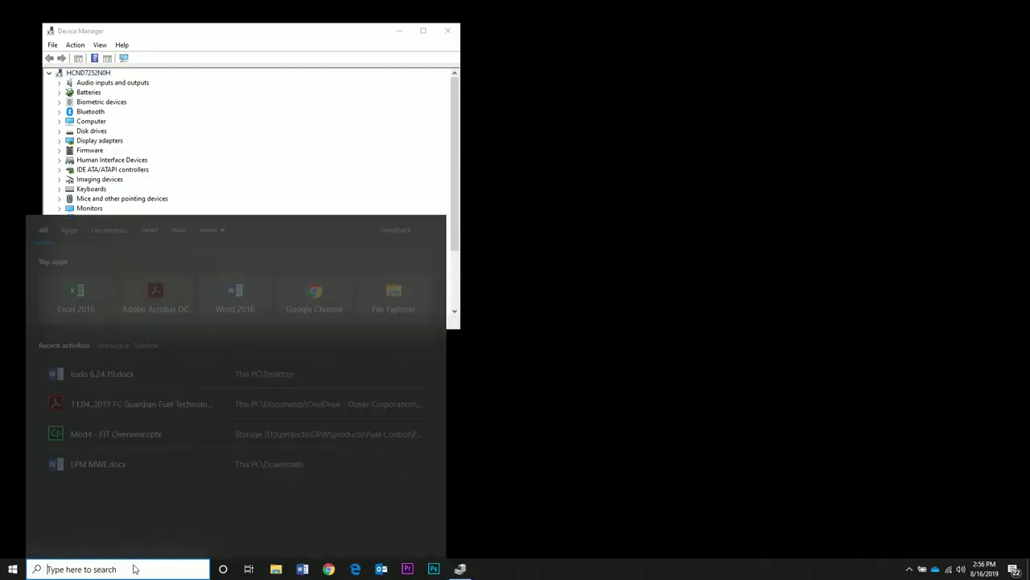
left_click(472, 373)
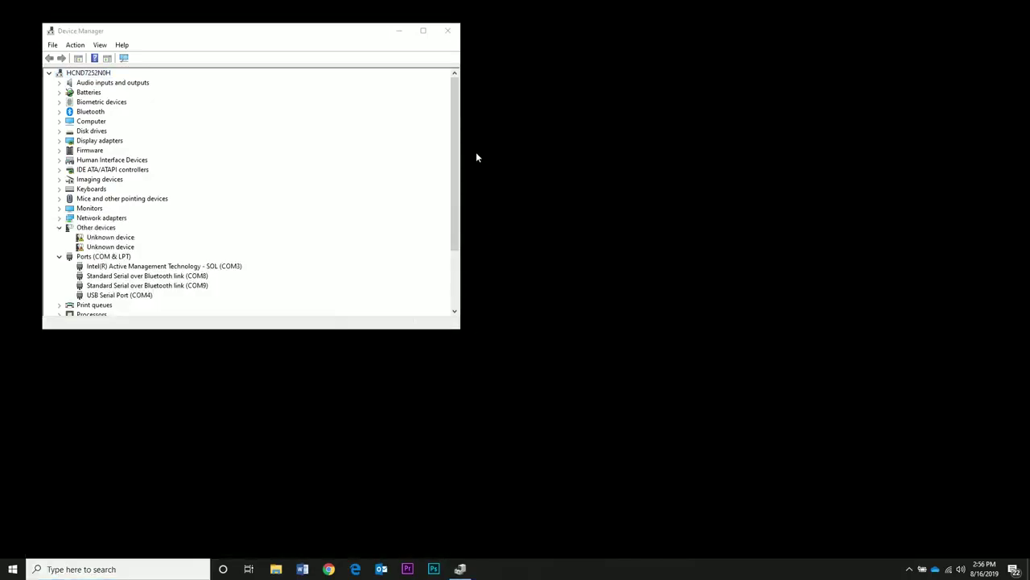
Step: Close Device Manager and launch the FSC Configuration Utility from a 'fsc' search, allowing admin rights
left_click(447, 30)
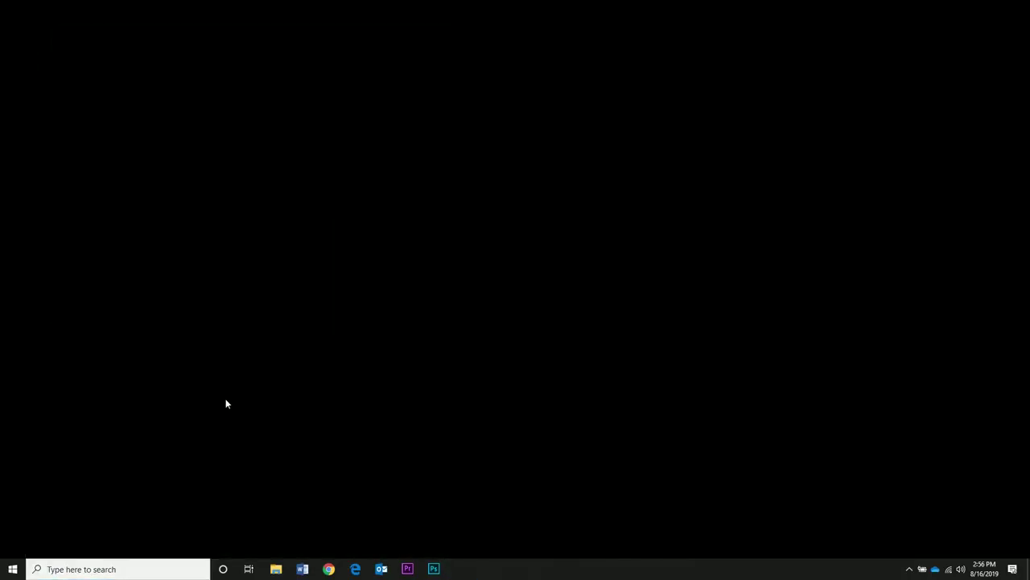
left_click(143, 570)
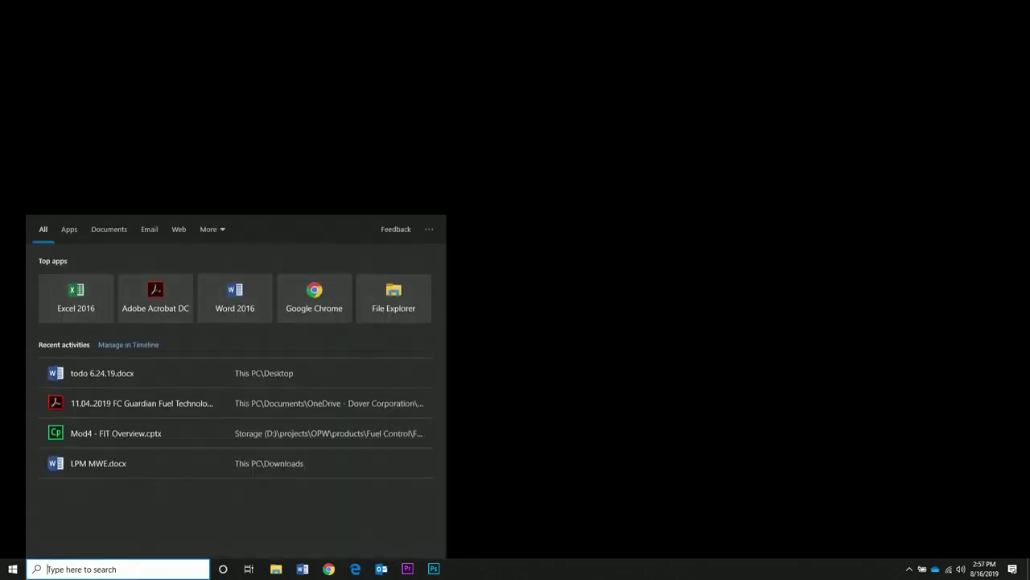
type("fsc")
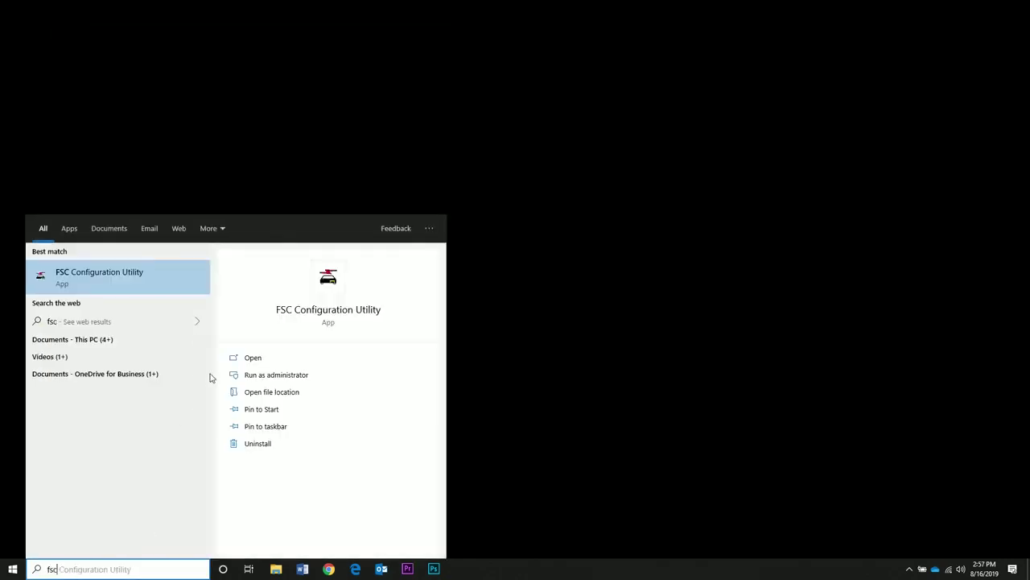
left_click(131, 280)
left_click(455, 359)
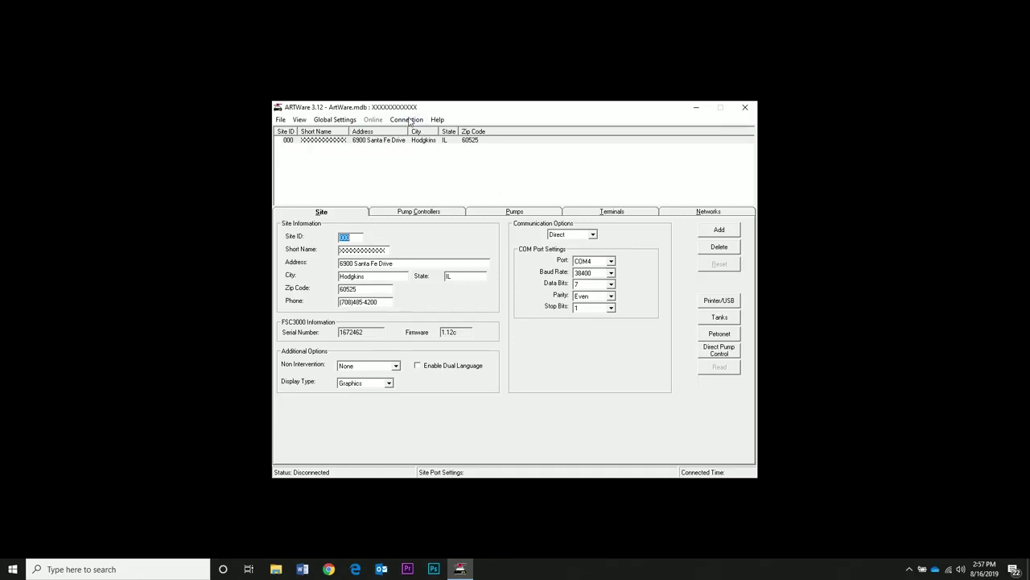
Step: Connect to site 000 over COM4 and log in with the partial password
left_click(408, 119)
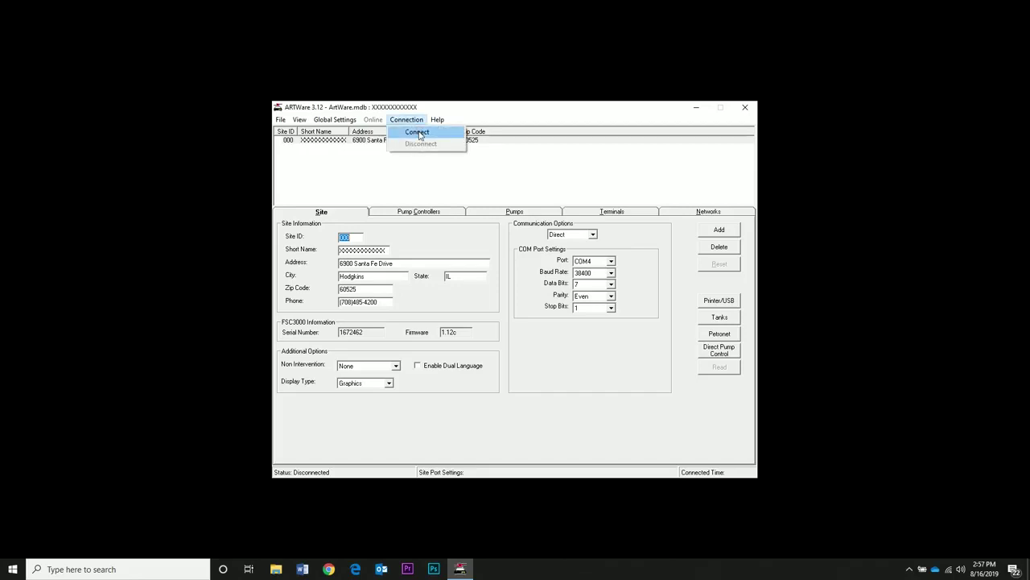
left_click(418, 132)
left_click(569, 329)
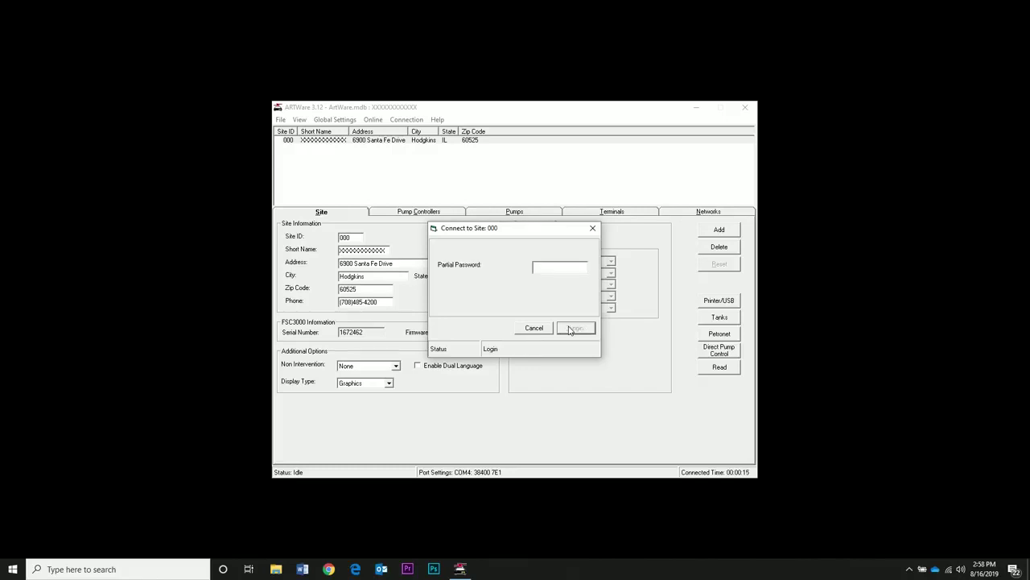
type("*")
left_click(585, 330)
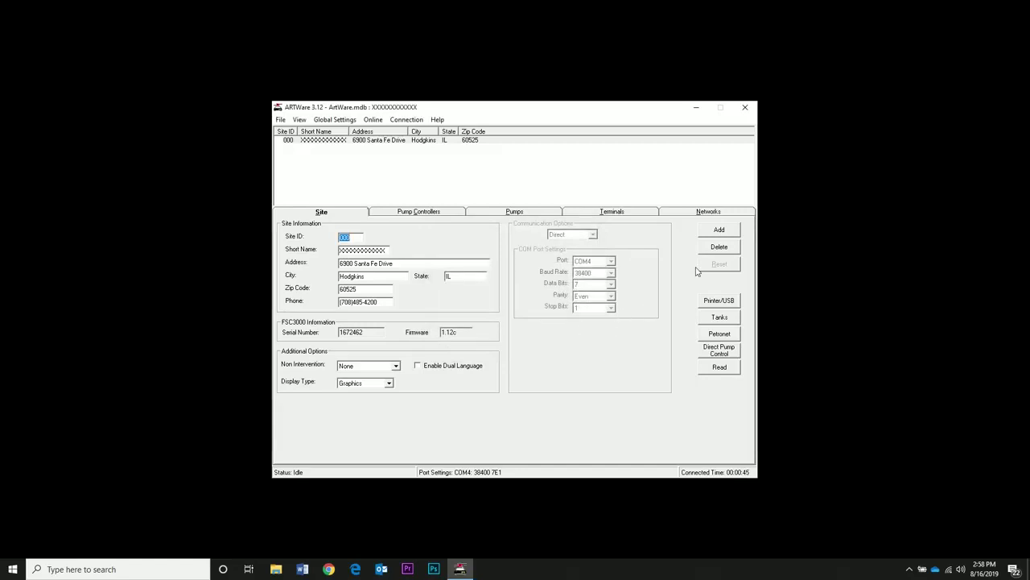
Step: Start a new site, acknowledge the notice and disconnect, then cancel back to site 000
left_click(720, 231)
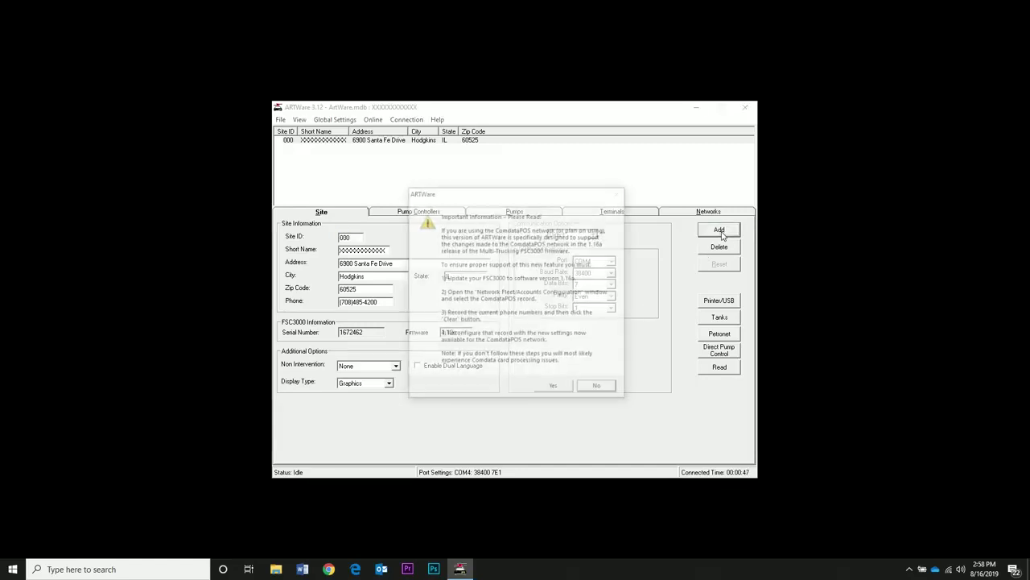
left_click(565, 388)
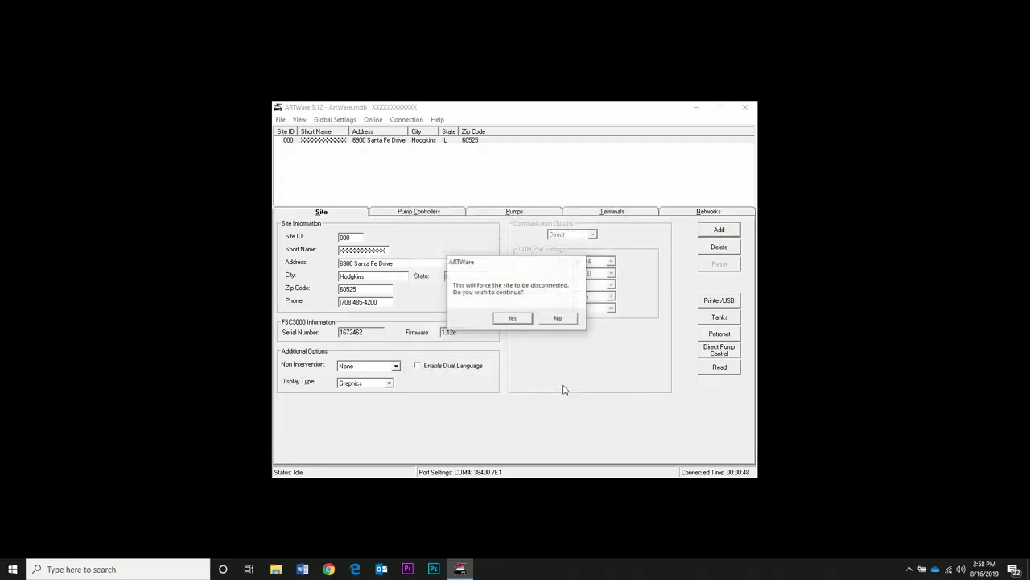
left_click(513, 319)
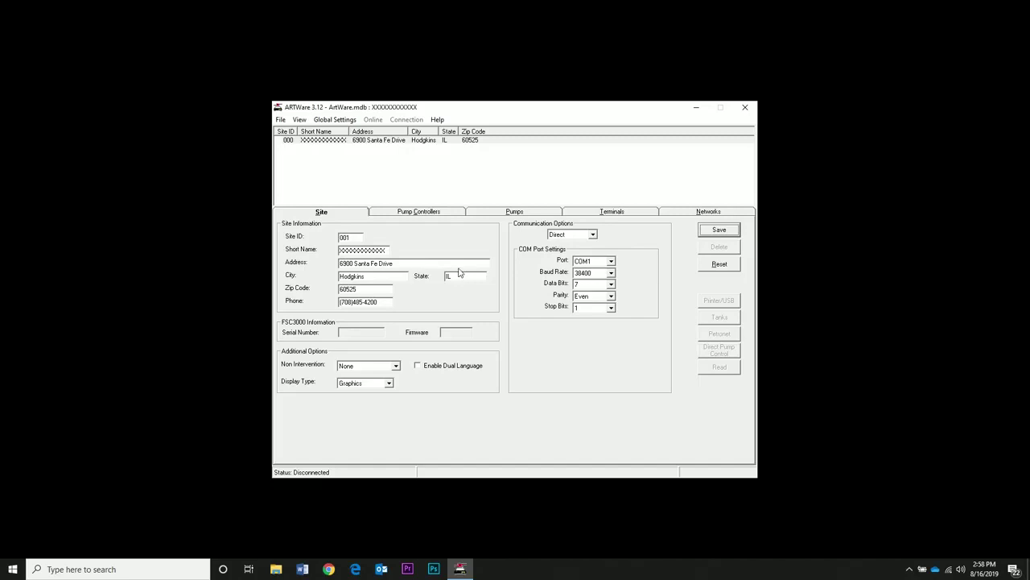
left_click(715, 266)
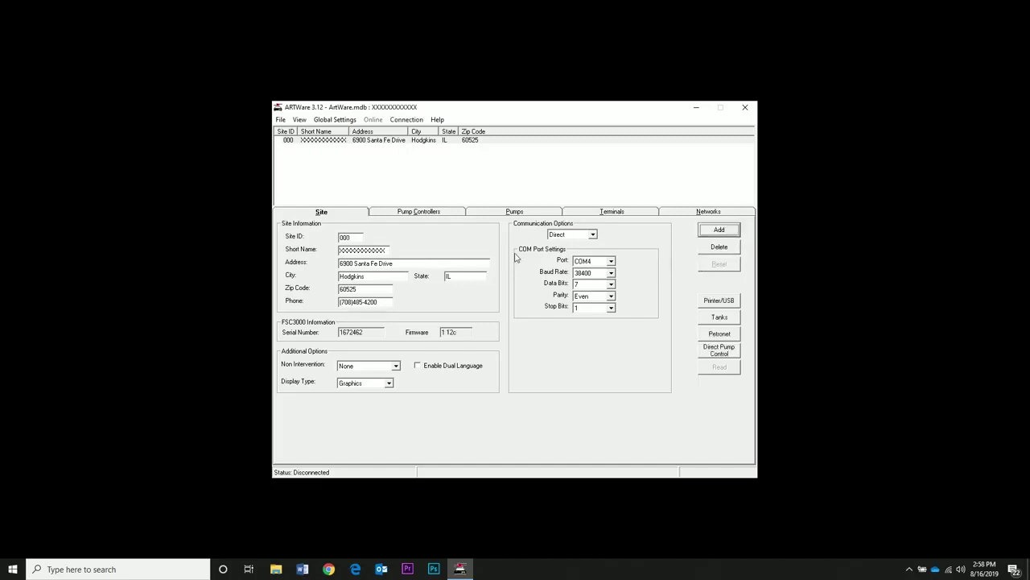
Step: Fill in new site 001 with short name SITEABC, Direct communication on COM4
left_click(720, 230)
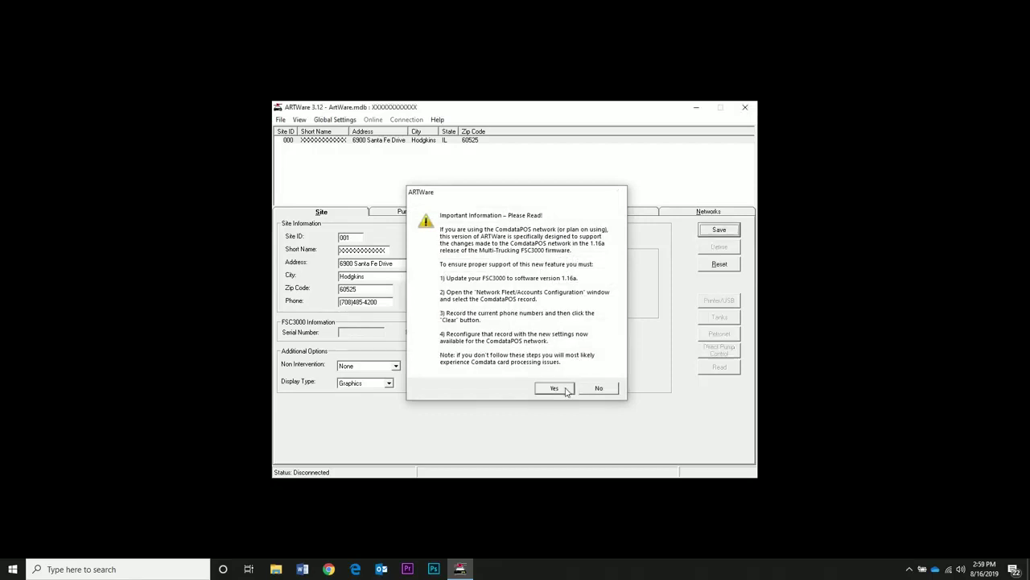
left_click(553, 388)
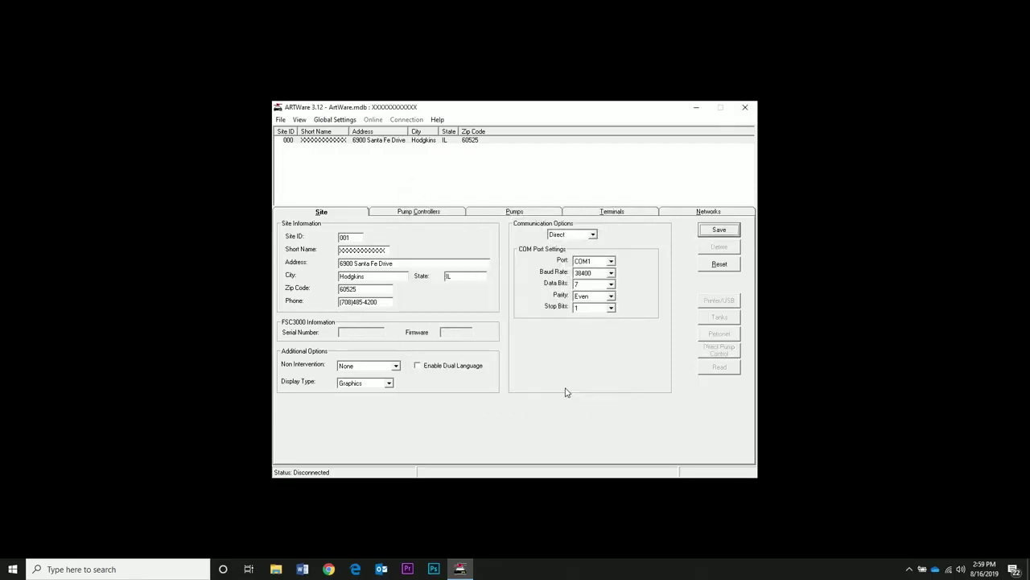
double_click(381, 250)
type("SIteabc")
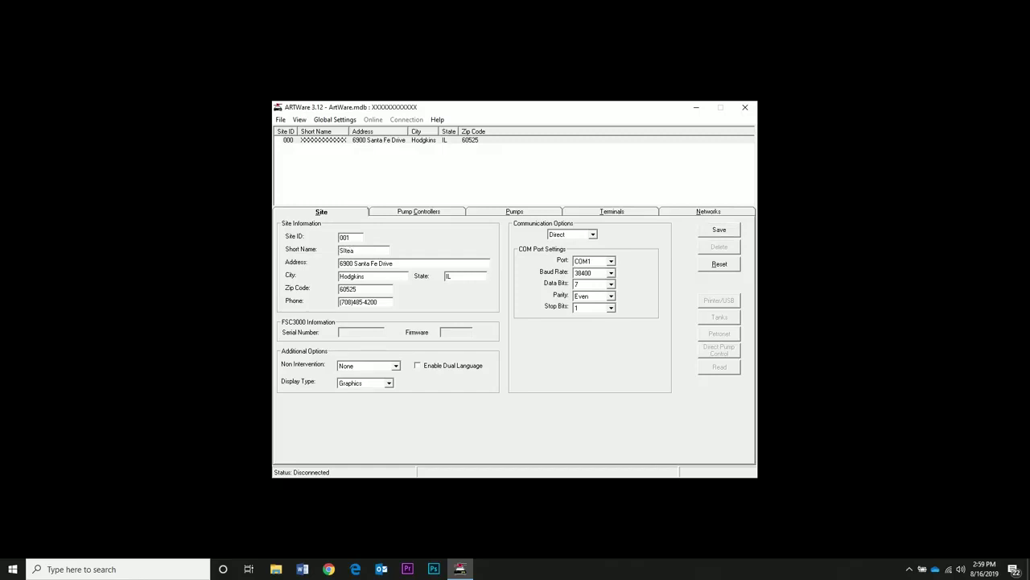
left_click(400, 265)
left_click(597, 235)
left_click(594, 234)
left_click(611, 262)
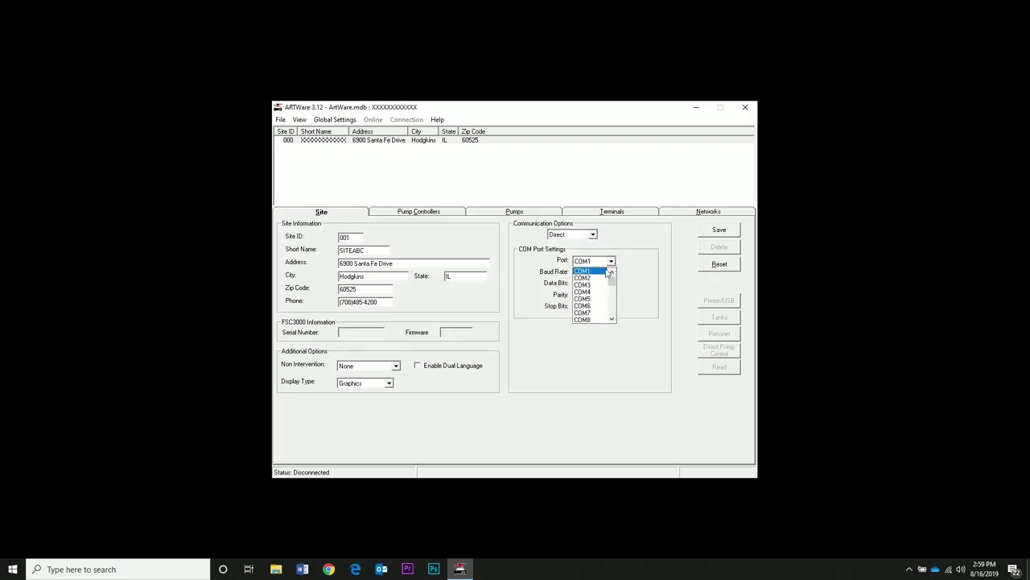
left_click(586, 298)
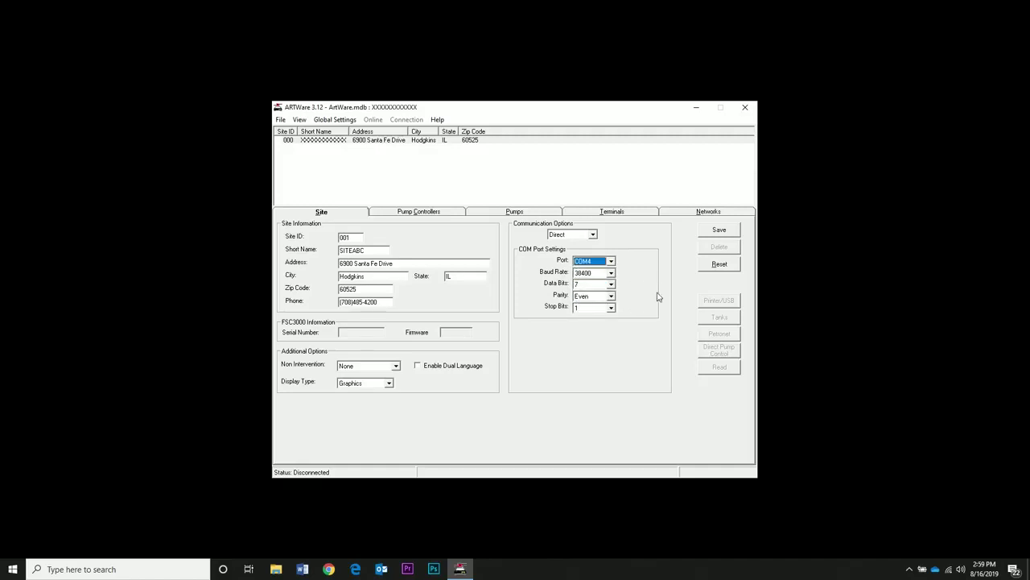
Step: Save SITEABC, then create and save site 002 using TCP/IP at 169.254.215.151, port 2101
left_click(719, 231)
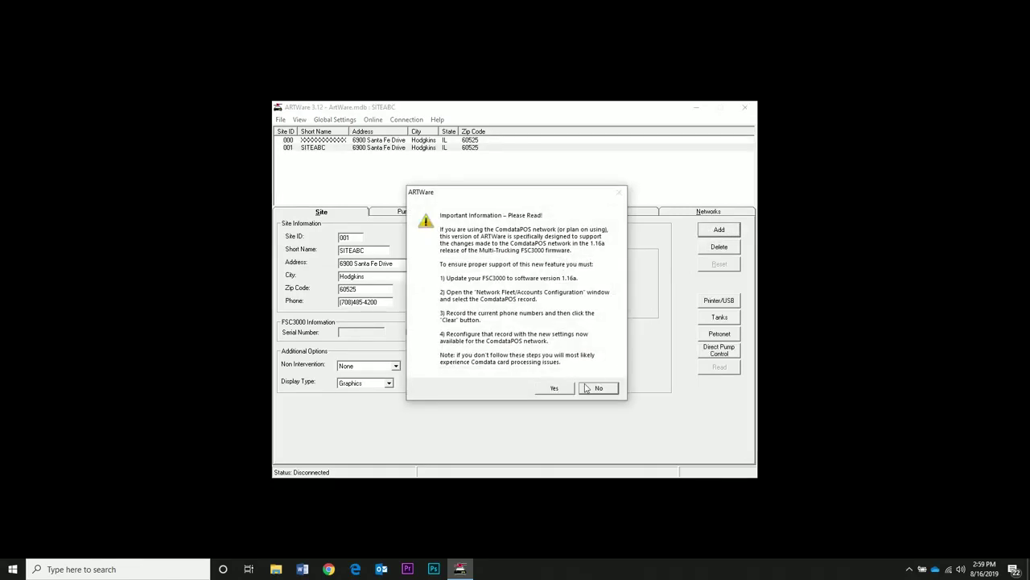
left_click(556, 392)
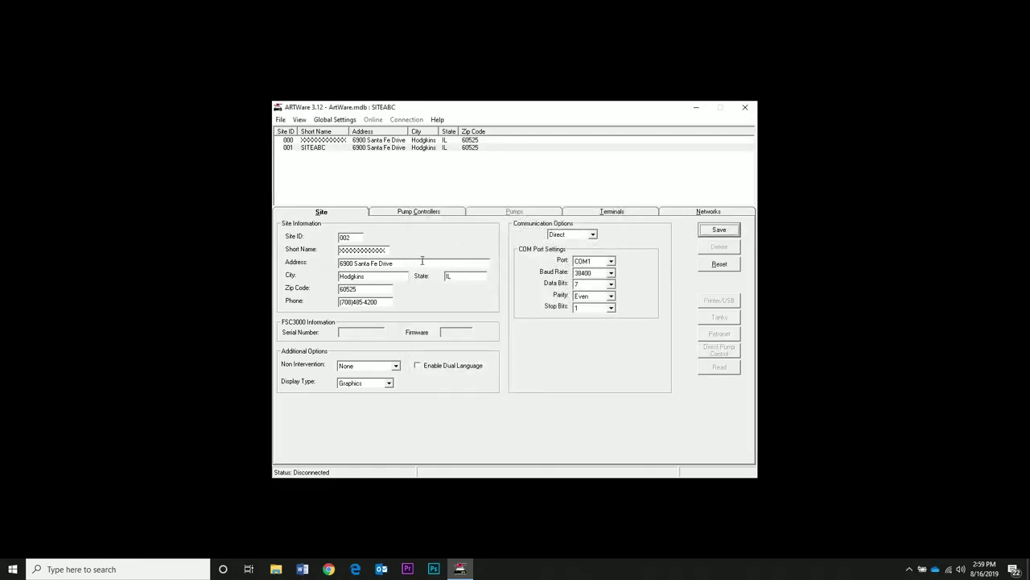
left_click(592, 234)
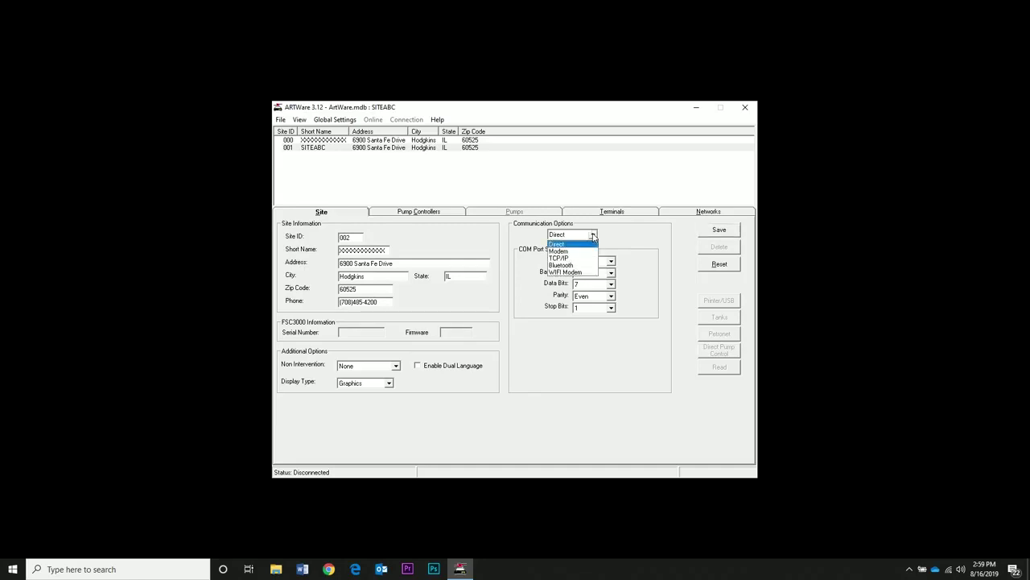
left_click(565, 258)
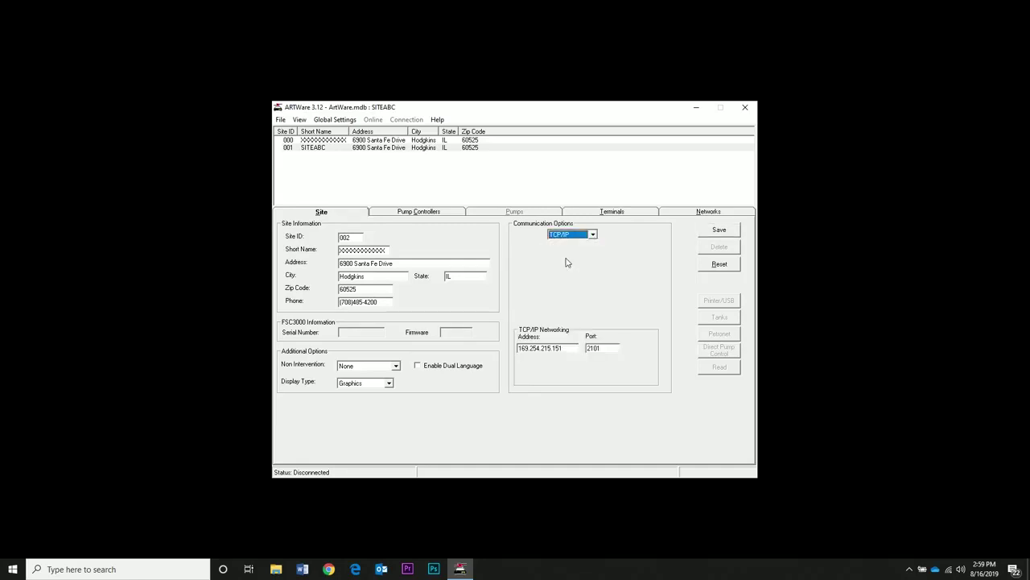
double_click(569, 349)
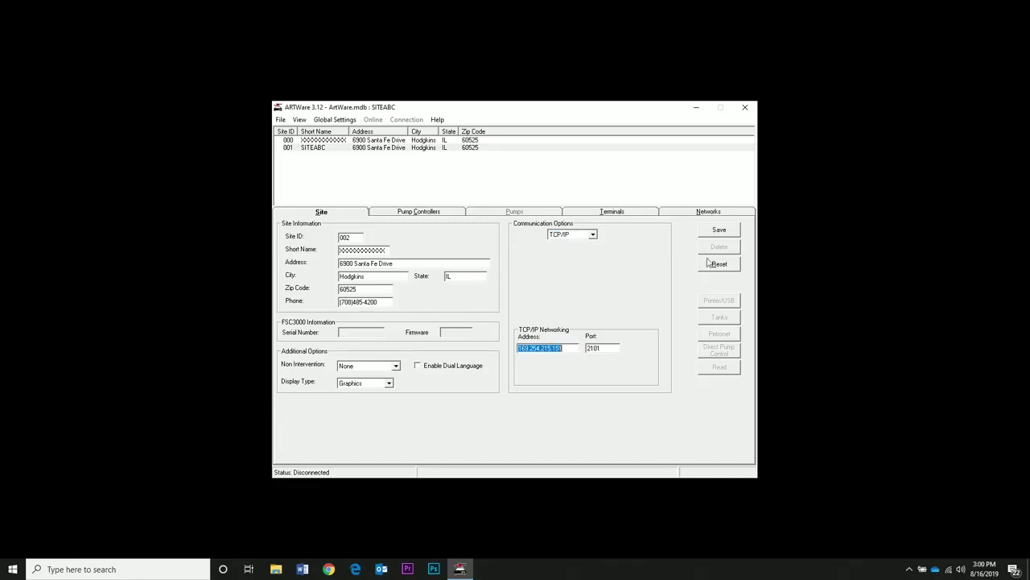
left_click(728, 232)
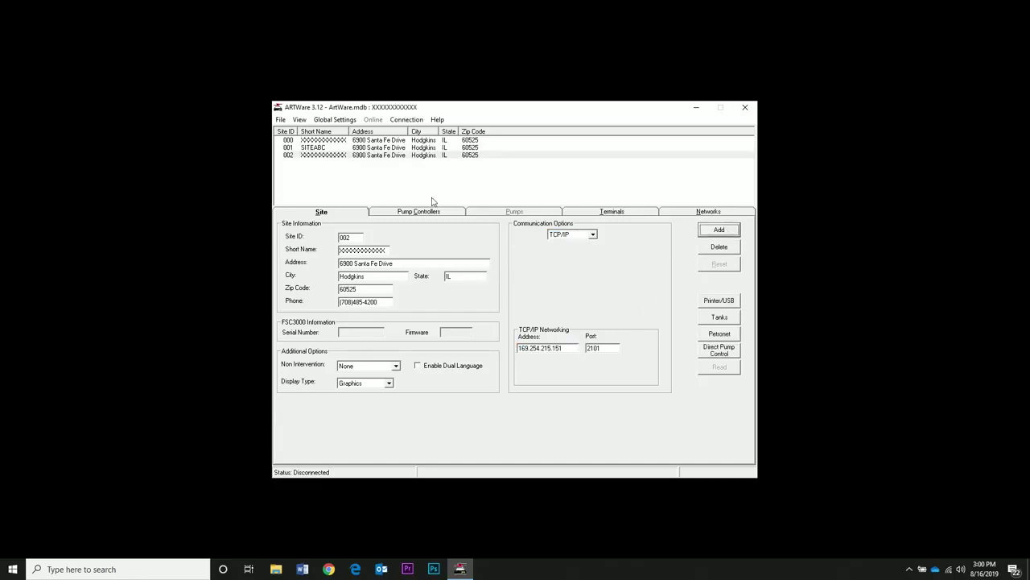
left_click(339, 160)
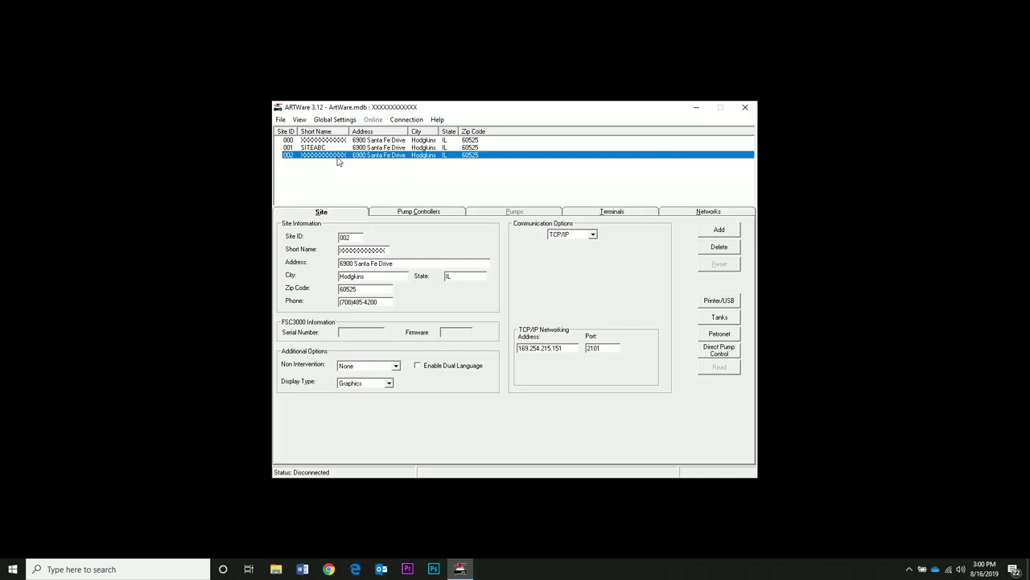
double_click(566, 346)
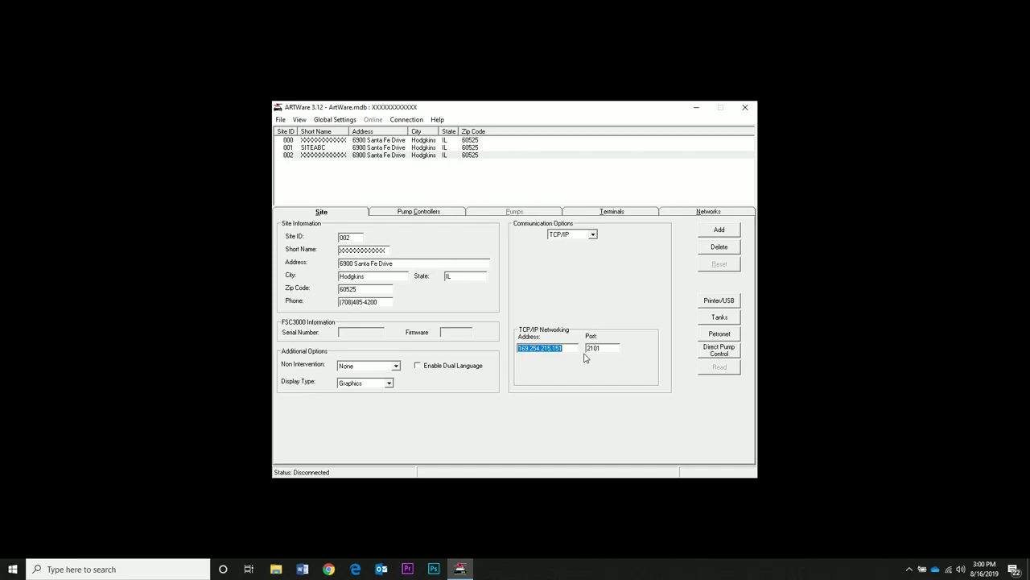
Step: Select site 000, reconnect over COM4 and log in with the partial password
left_click(367, 151)
left_click(366, 142)
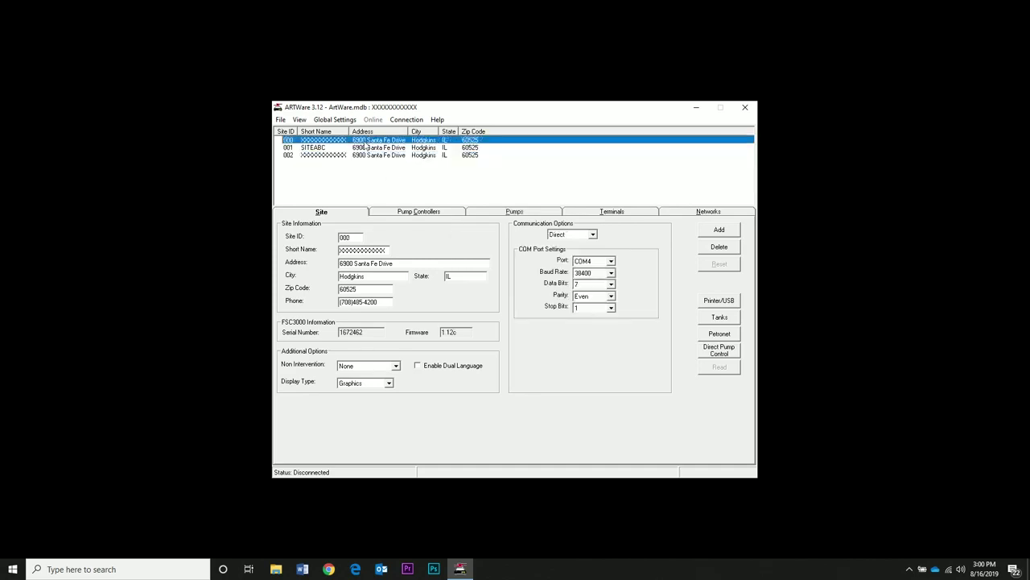
left_click(406, 119)
left_click(429, 138)
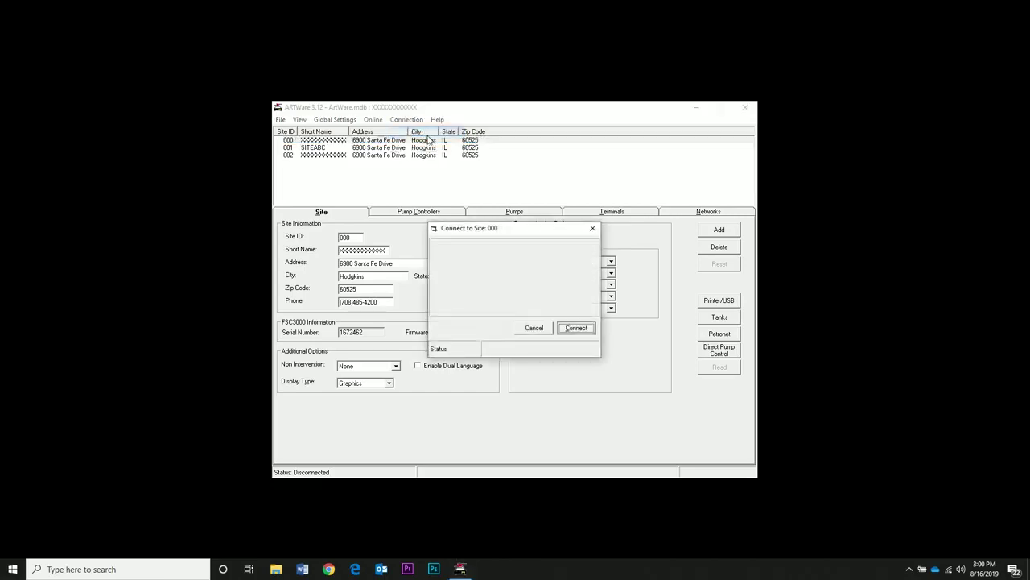
left_click(578, 328)
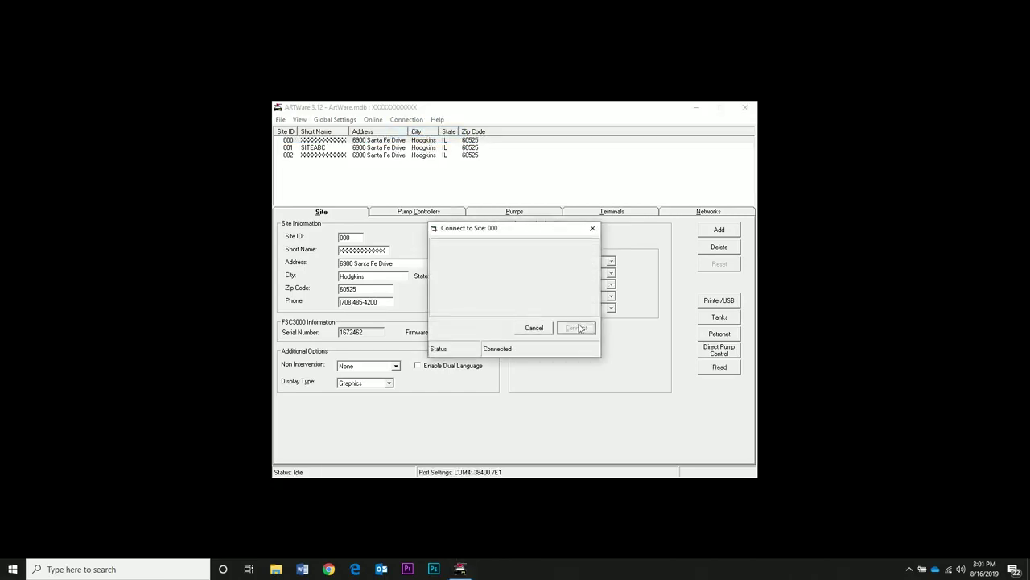
type("***")
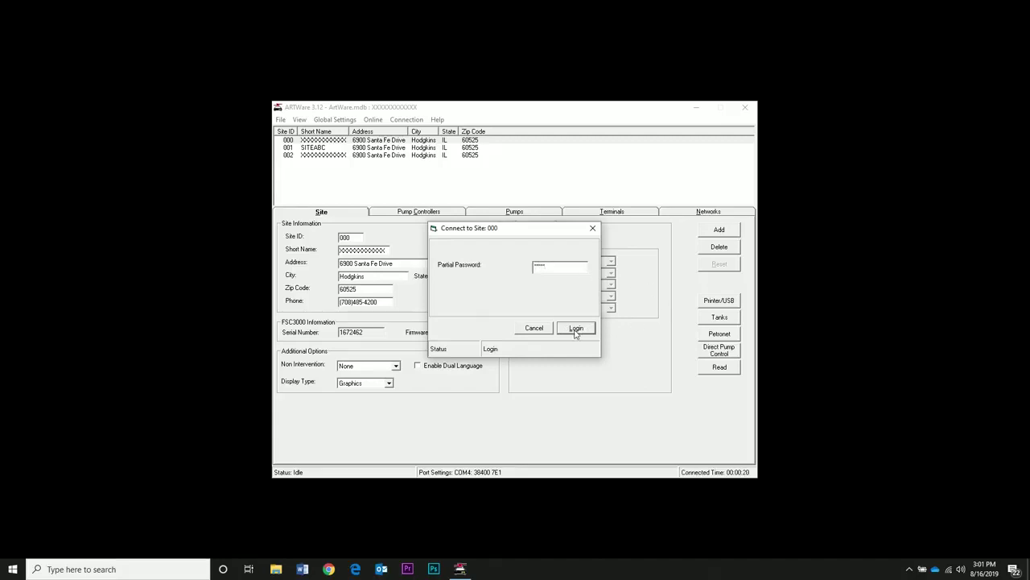
left_click(575, 331)
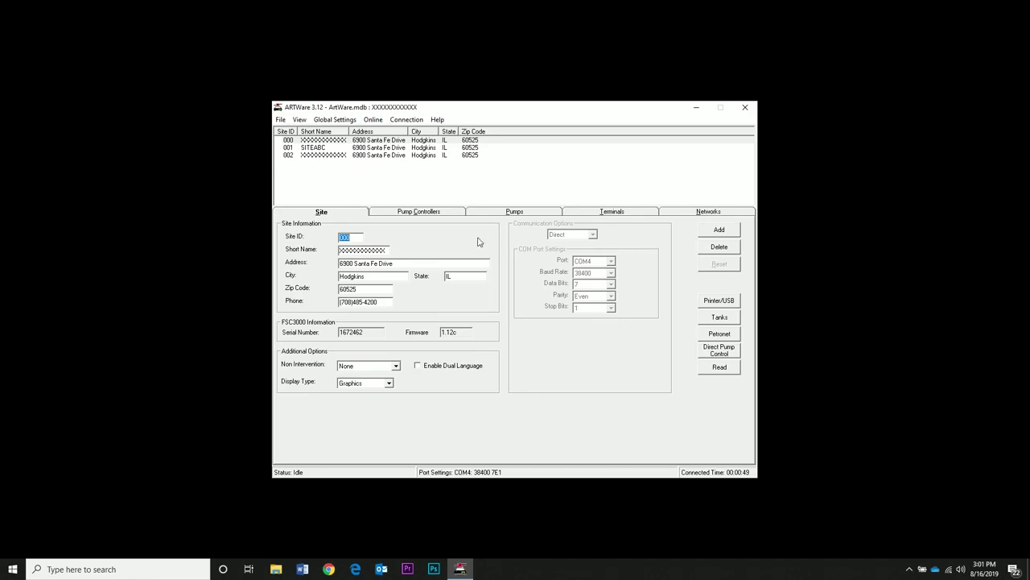
Step: Check that pump controller 1 is installed with Unit Type PCT
left_click(435, 213)
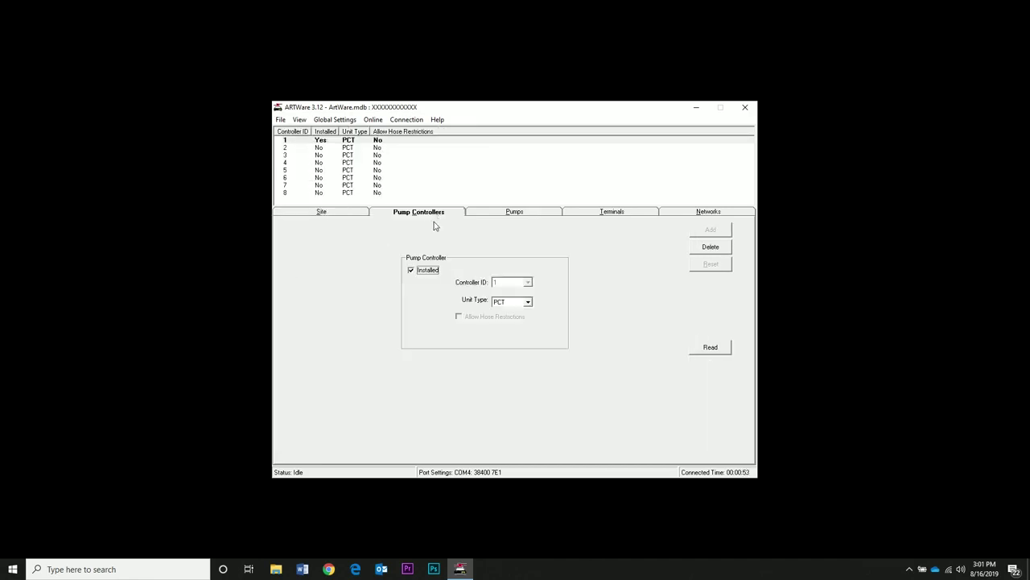
left_click(347, 140)
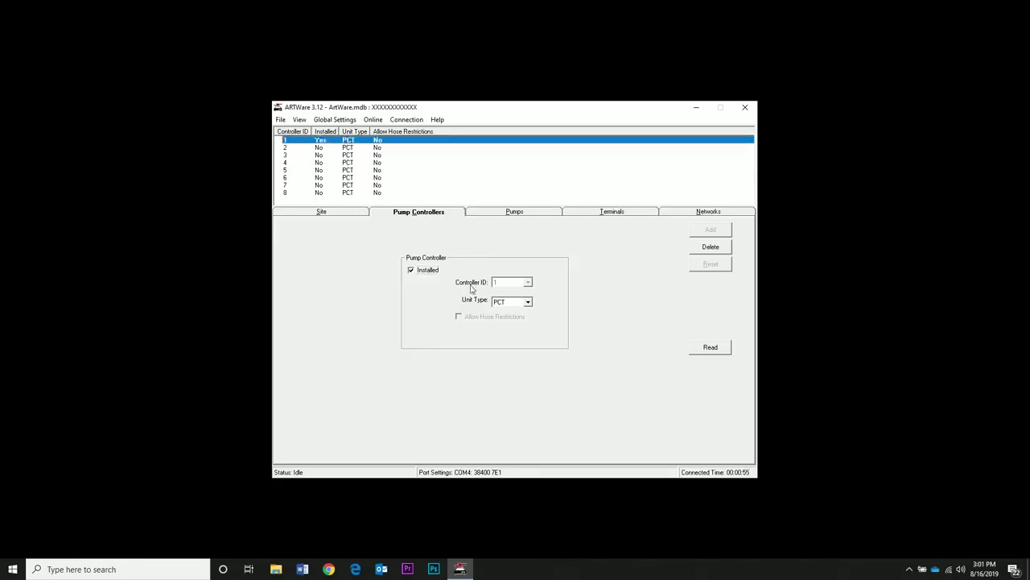
left_click(528, 302)
left_click(529, 303)
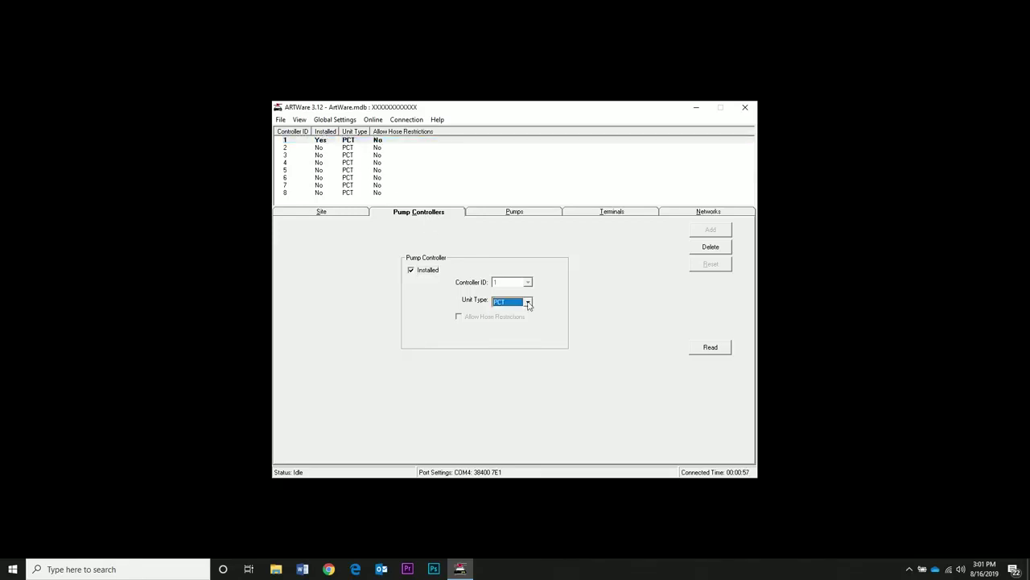
Step: Select pump 1 and turn on Use pump sentry
left_click(498, 214)
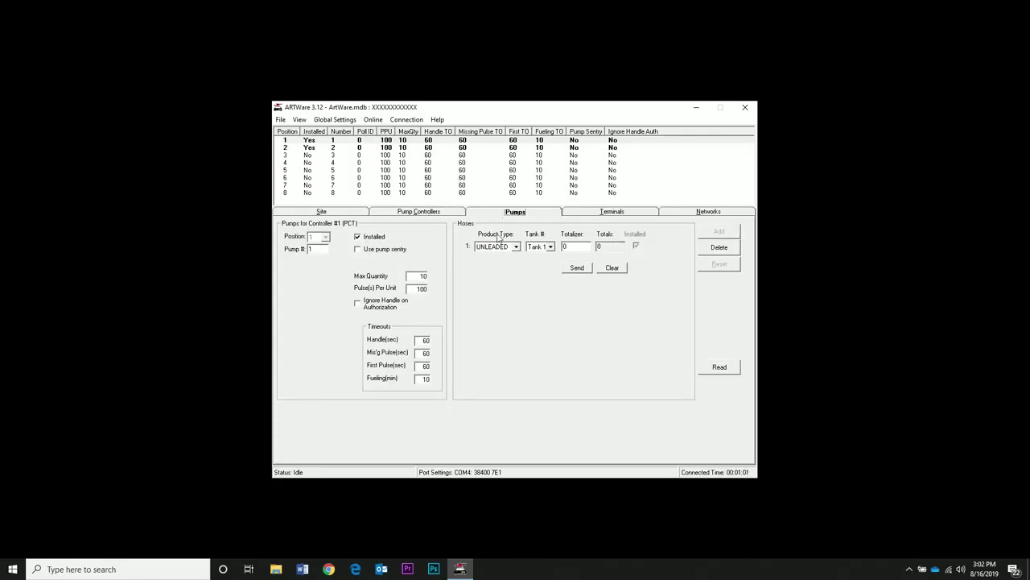
left_click(325, 141)
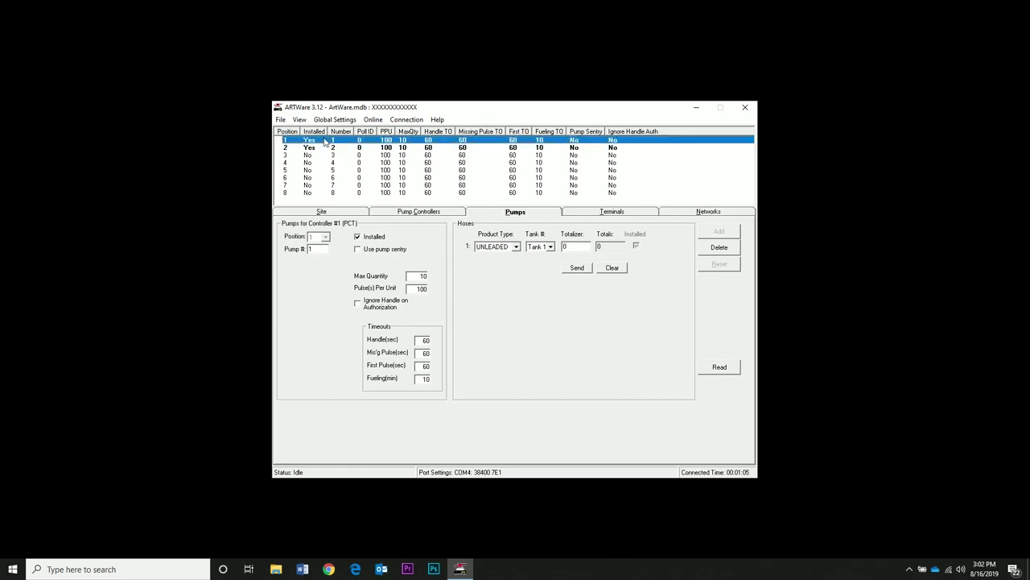
left_click(324, 155)
left_click(324, 148)
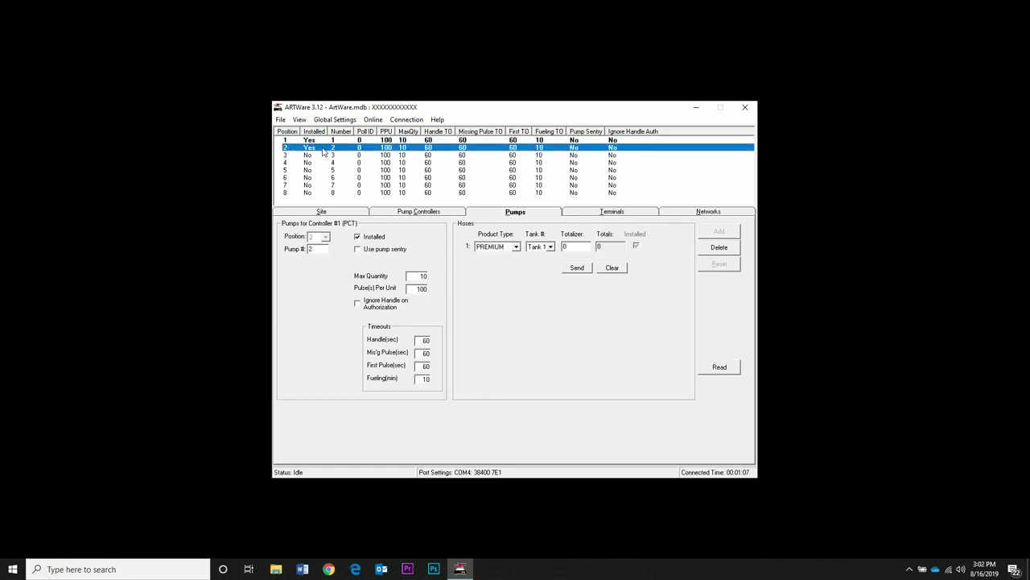
left_click(324, 141)
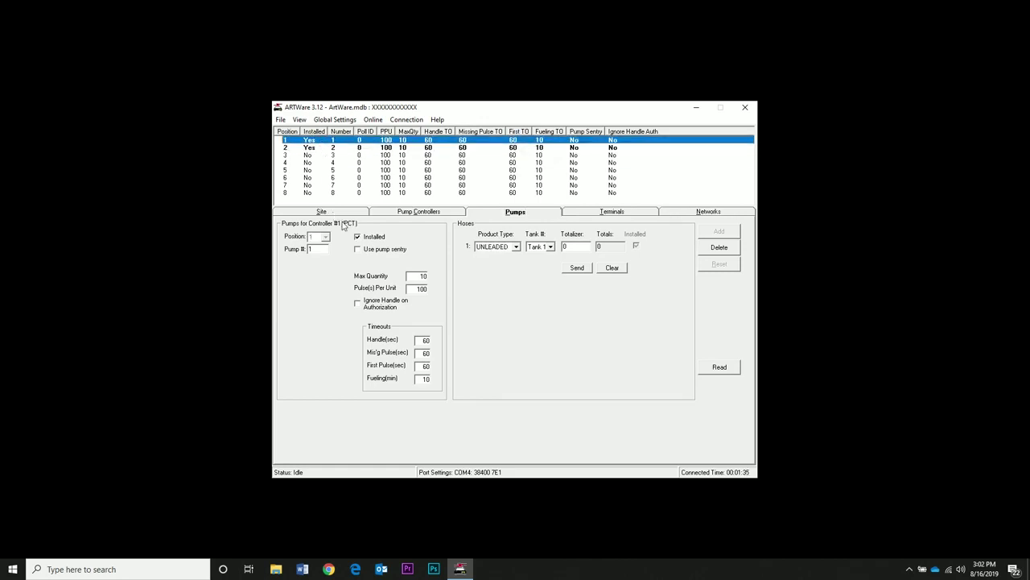
left_click(326, 250)
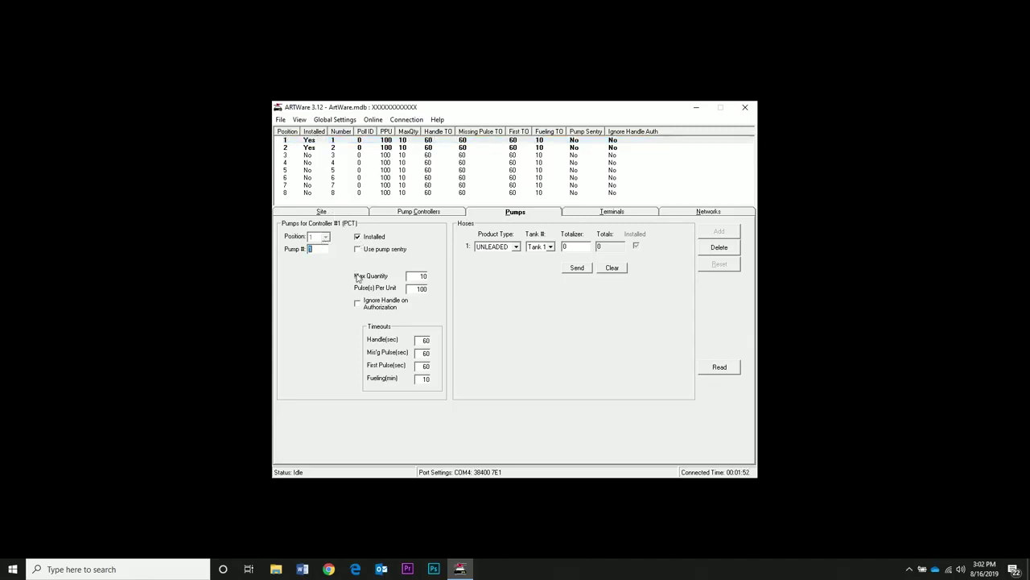
left_click(361, 255)
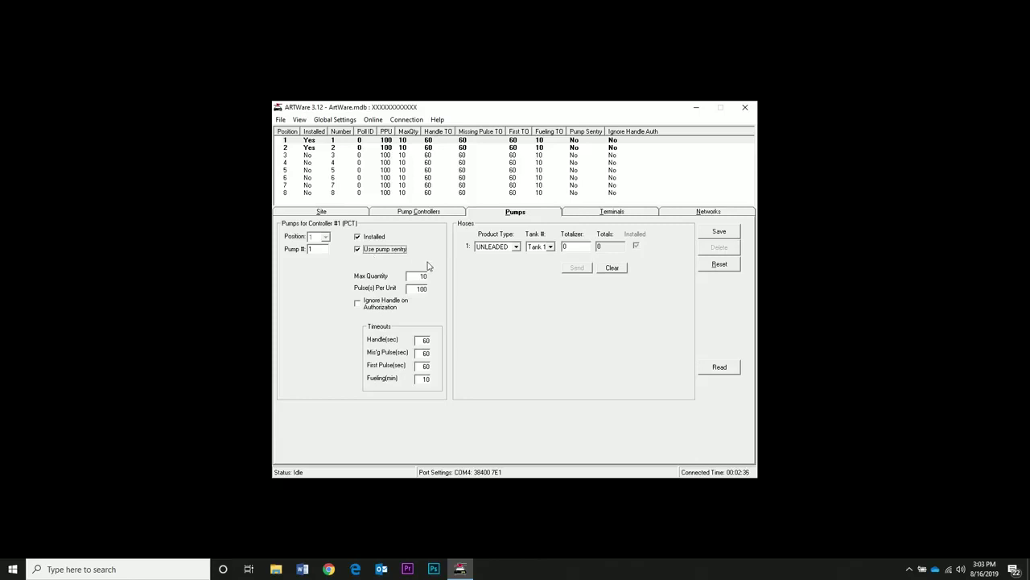
Step: Keep pump 1's hose on UNLEADED product drawn from Tank 1
left_click(517, 247)
left_click(498, 257)
left_click(552, 248)
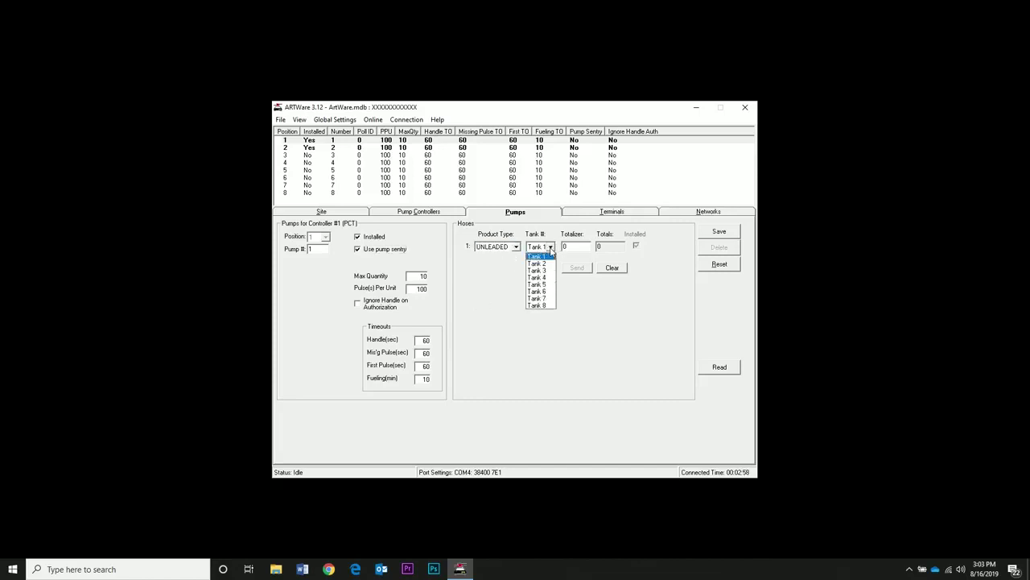
left_click(596, 259)
left_click(583, 248)
Step: Set max quantity 100, 1 pulse per unit, 5-minute fueling timeout, and save pump 1
left_click_drag(415, 276, 433, 275)
type("100")
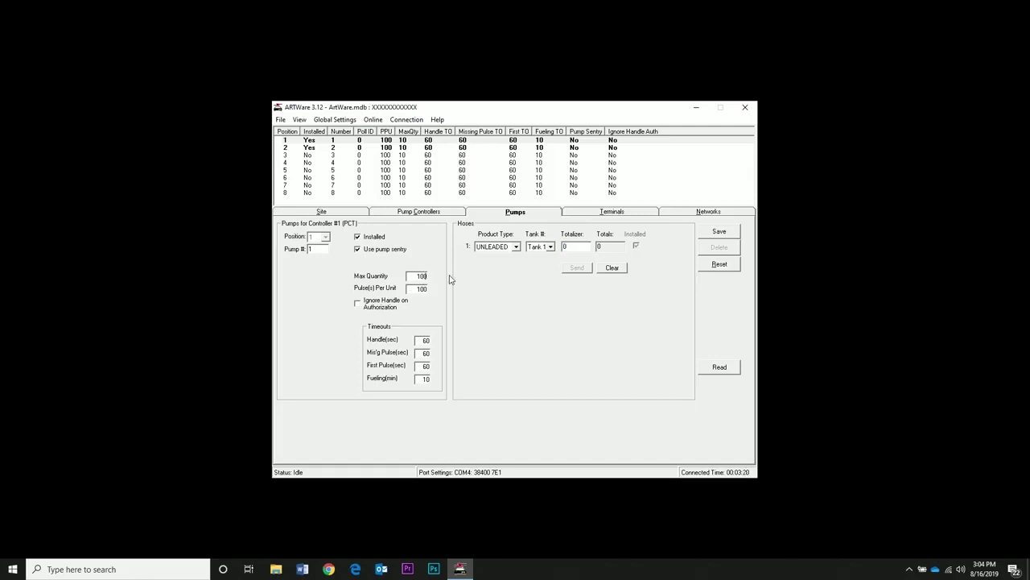
double_click(413, 290)
type("1")
left_click(425, 355)
key("Tab")
key("Tab")
type("5")
left_click(716, 234)
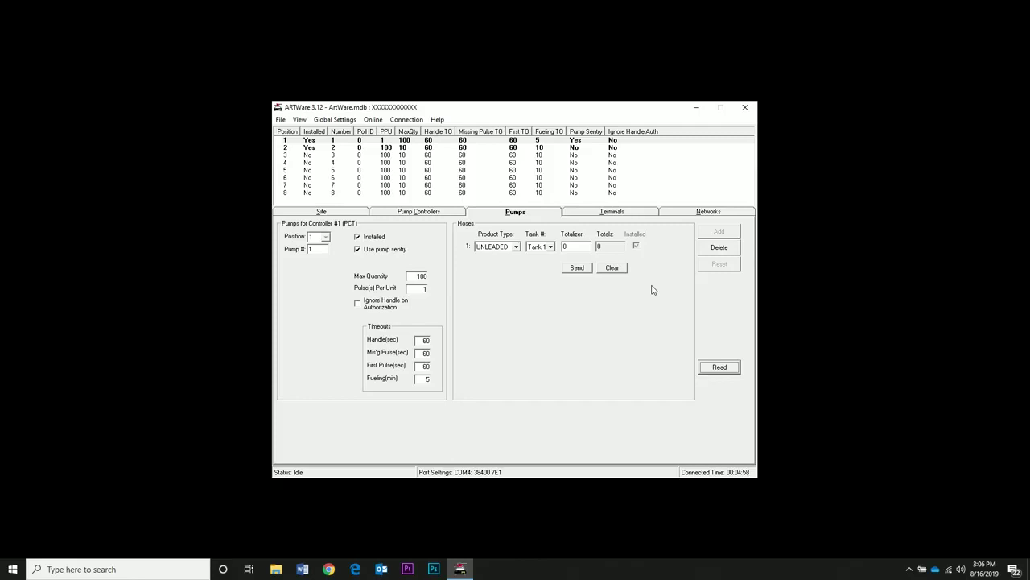
Step: Set terminal 1's Terminal Type to C/OPT - PV200
left_click(633, 214)
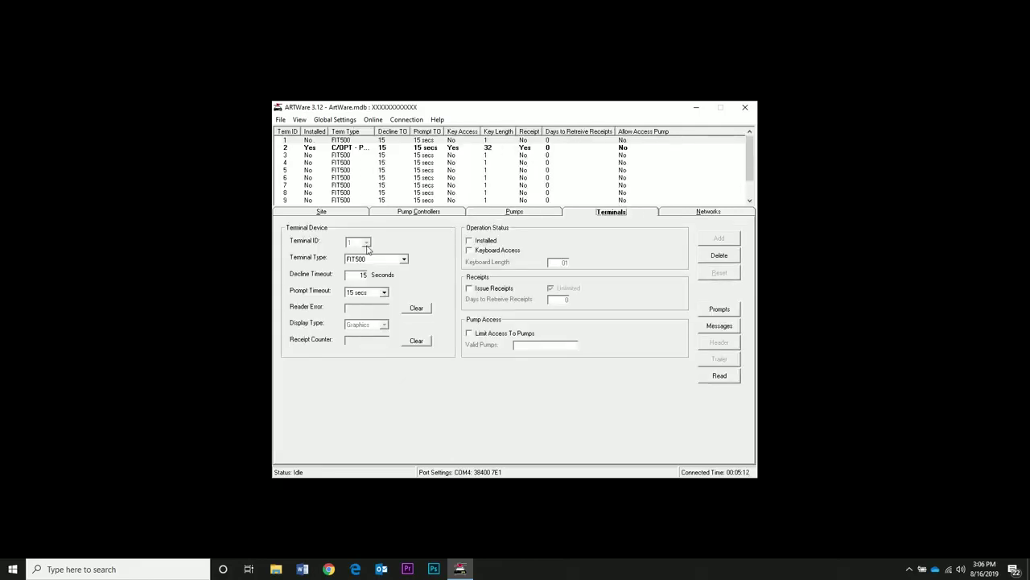
left_click(404, 259)
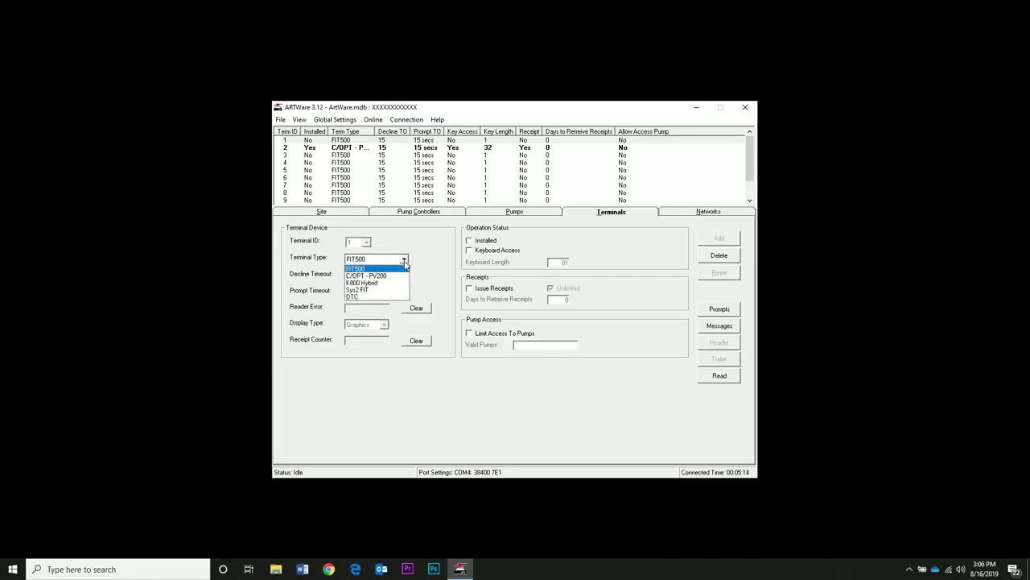
left_click(395, 277)
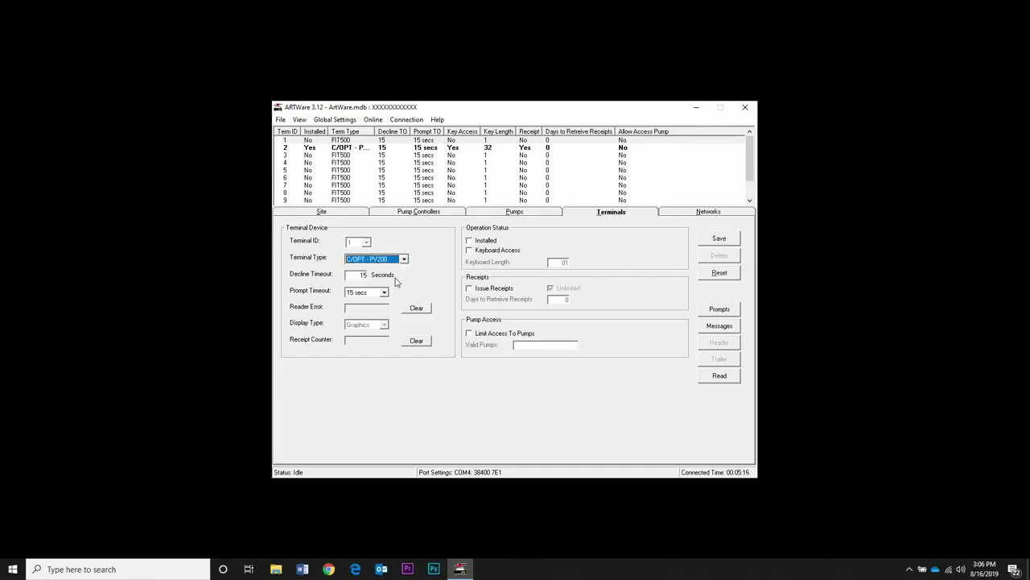
double_click(355, 276)
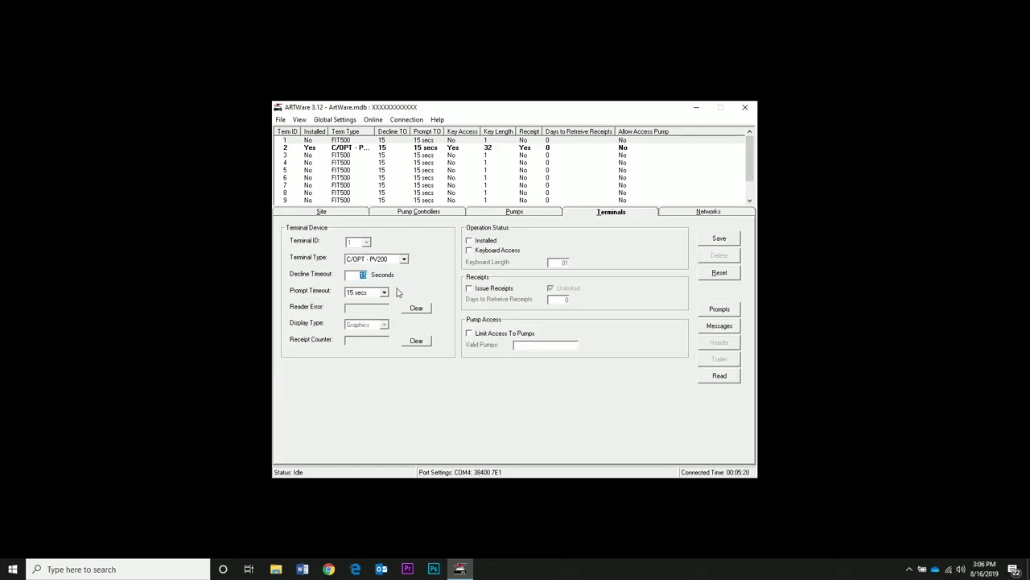
Step: Enable keyboard access with length 32, receipt issuing and pump-access limiting, then save
left_click(470, 251)
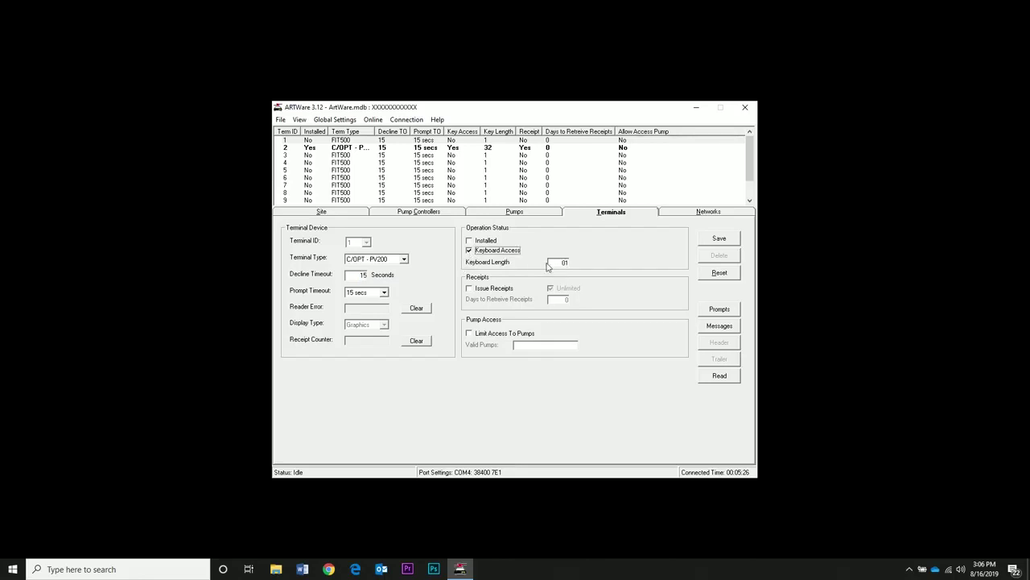
double_click(555, 263)
type("32")
left_click(470, 290)
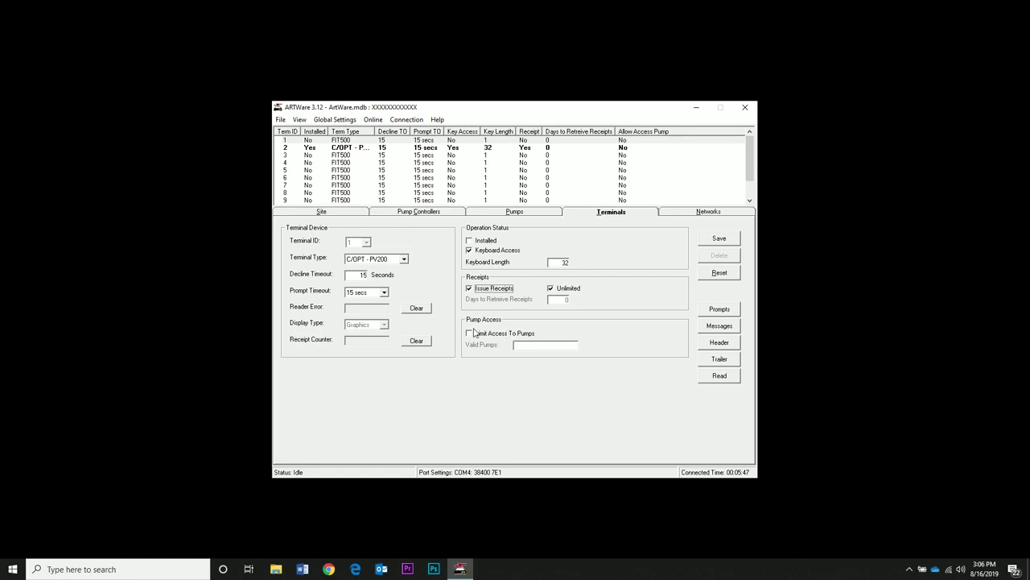
left_click(472, 338)
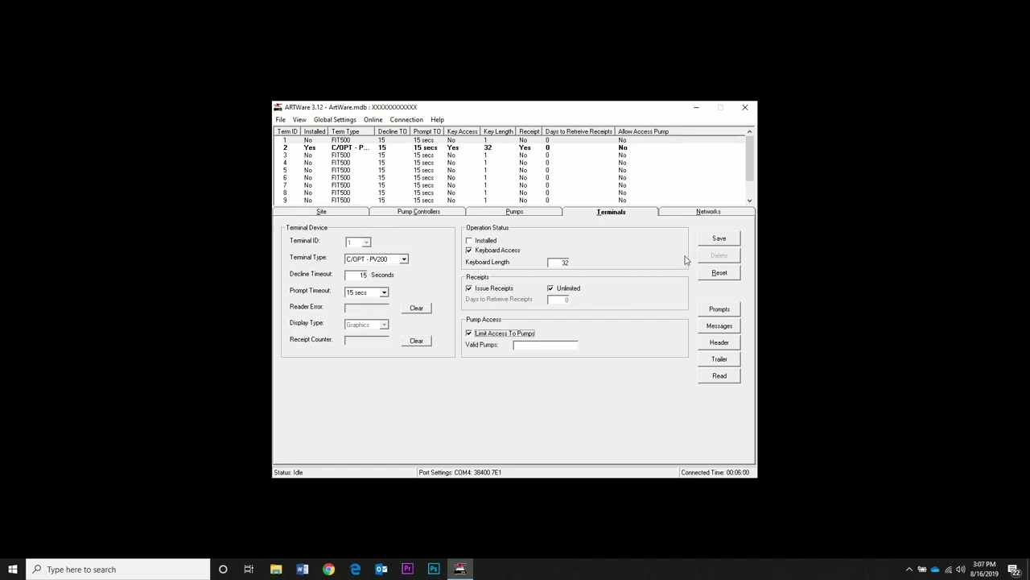
left_click(718, 238)
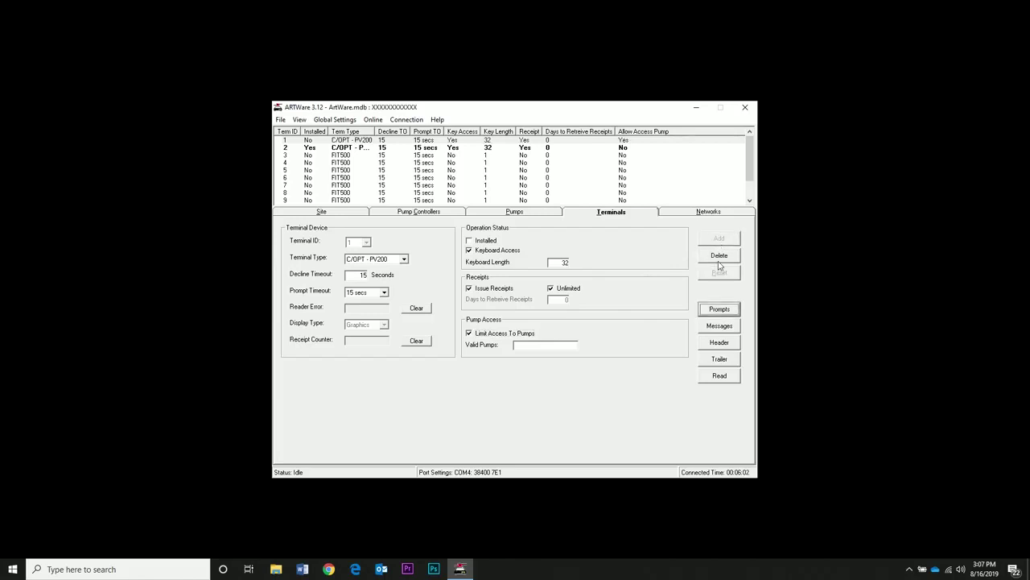
Step: Review the terminal display messages, including message 08, and close the list
left_click(711, 326)
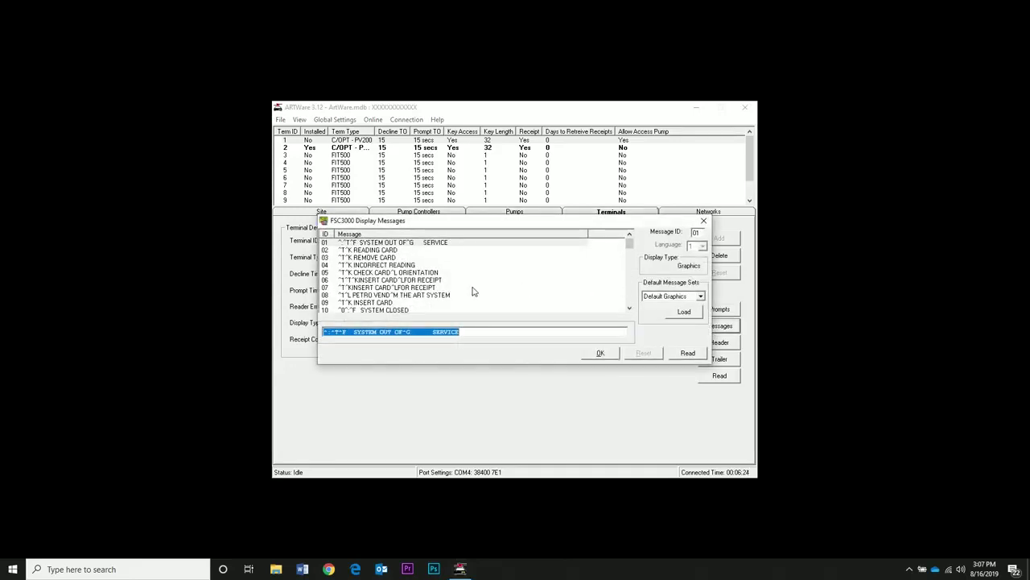
left_click(436, 295)
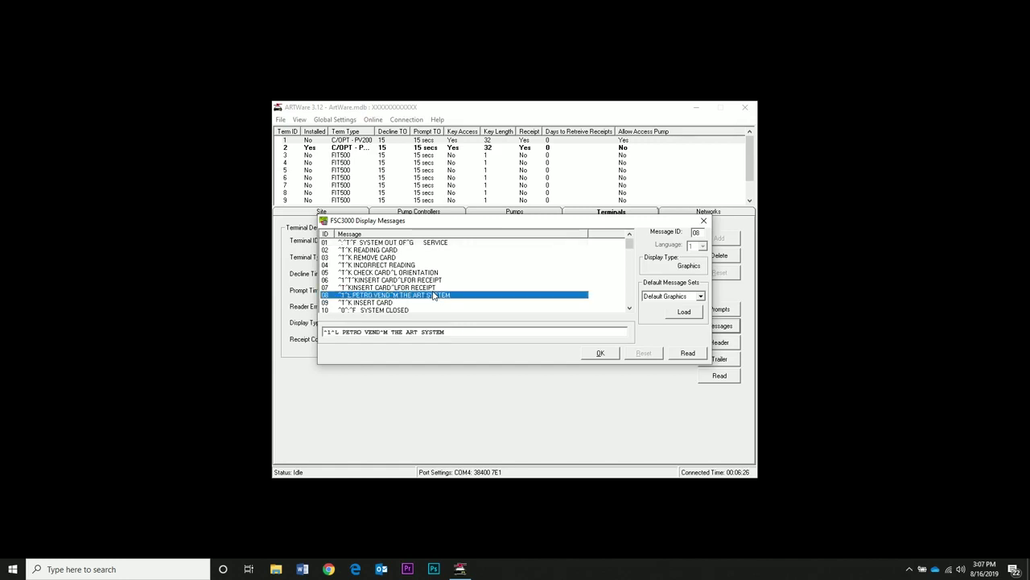
left_click_drag(323, 331, 464, 330)
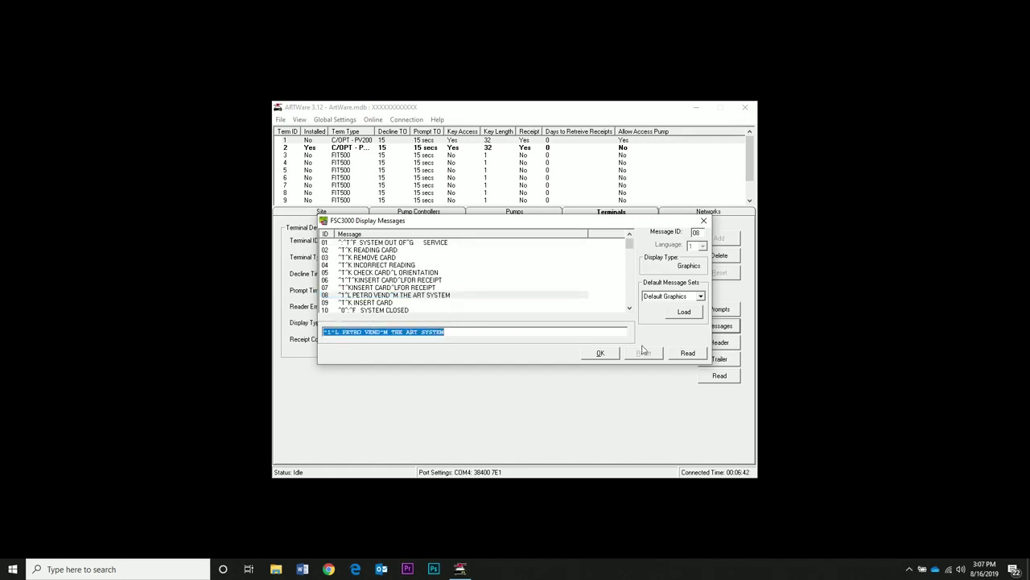
left_click(593, 358)
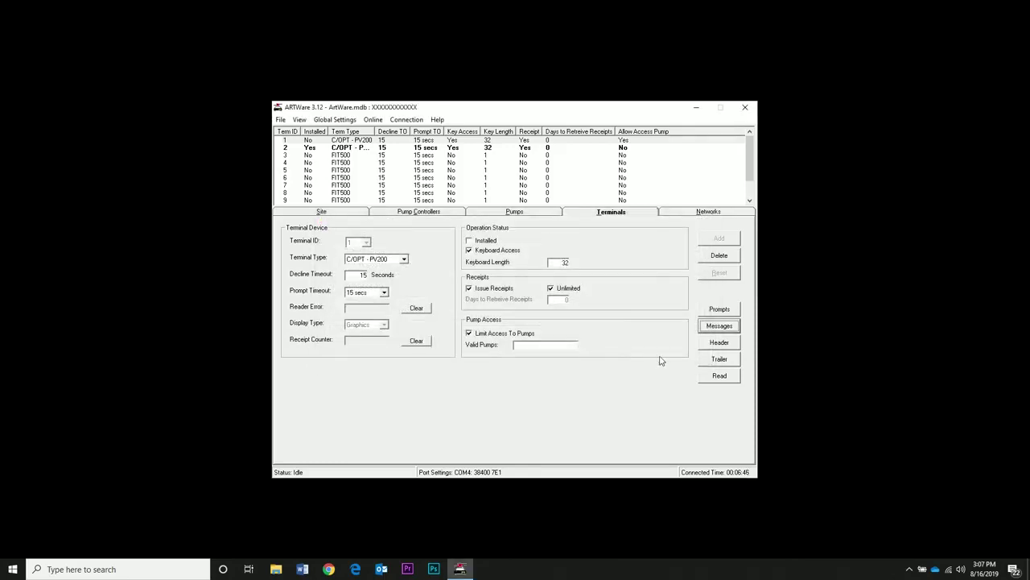
Step: Check the receipt header and trailer lines and close both dialogs
left_click(718, 343)
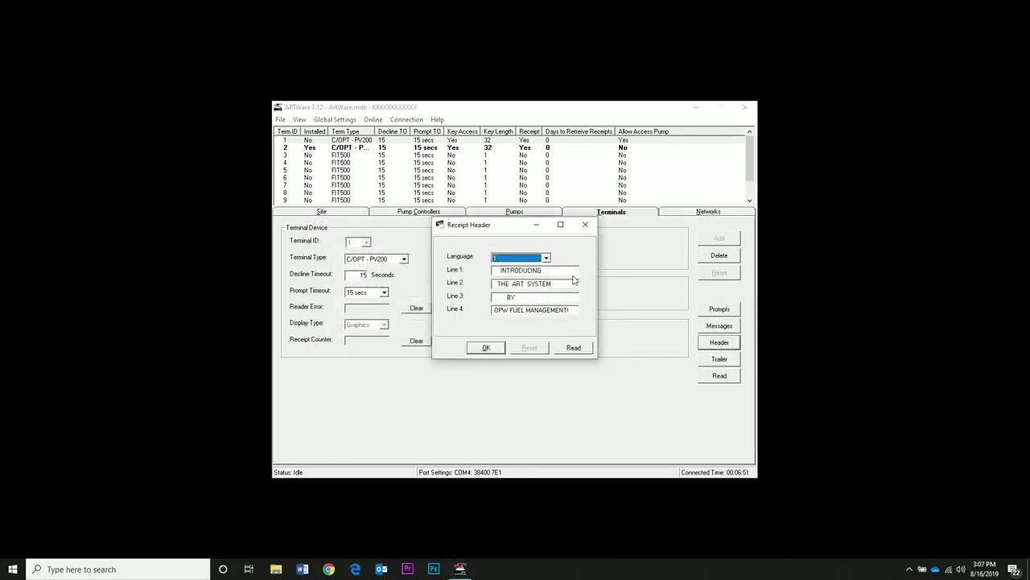
left_click(537, 272)
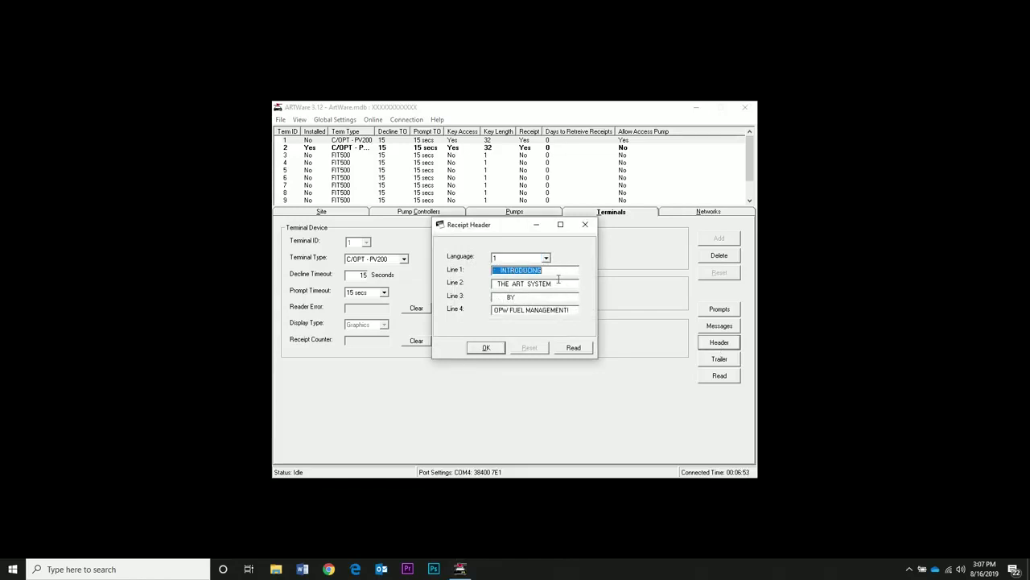
left_click(494, 351)
left_click(710, 362)
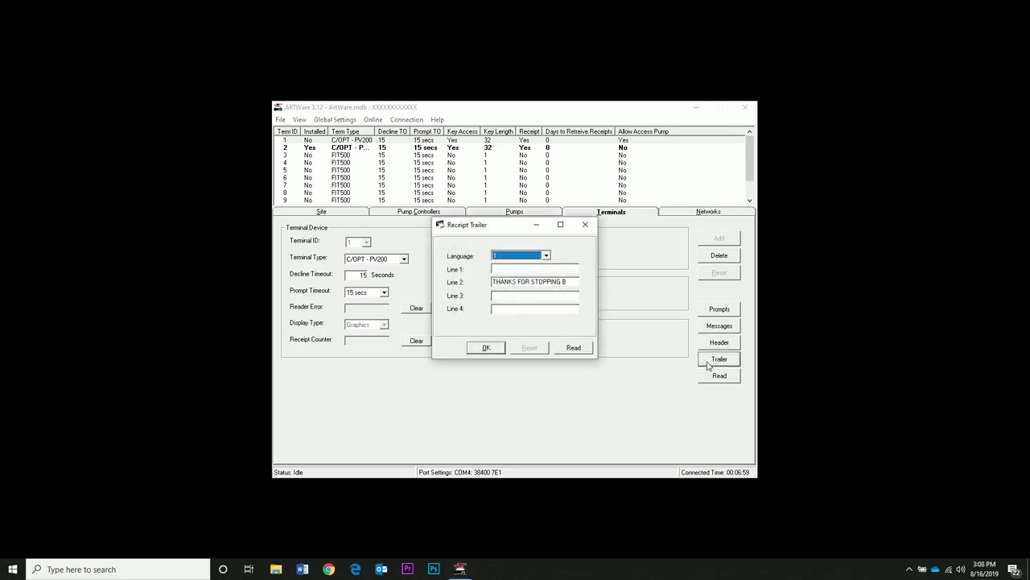
left_click_drag(572, 283, 493, 284)
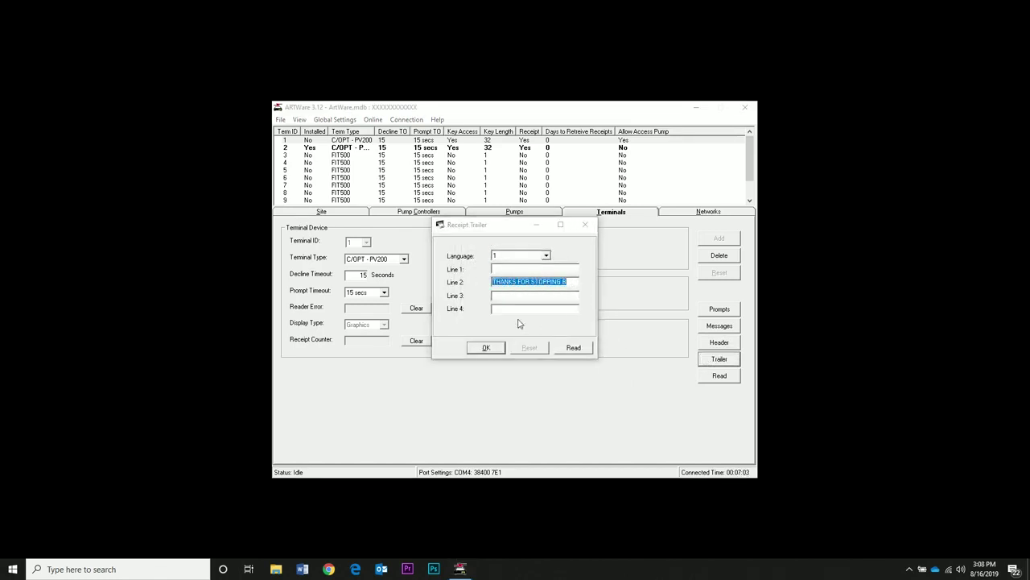
left_click(486, 346)
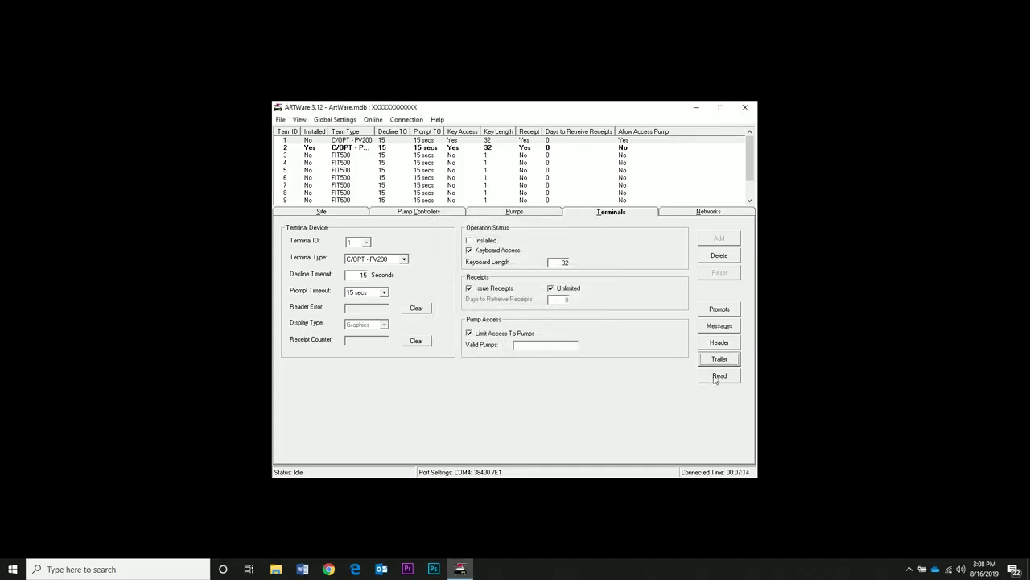
left_click(709, 213)
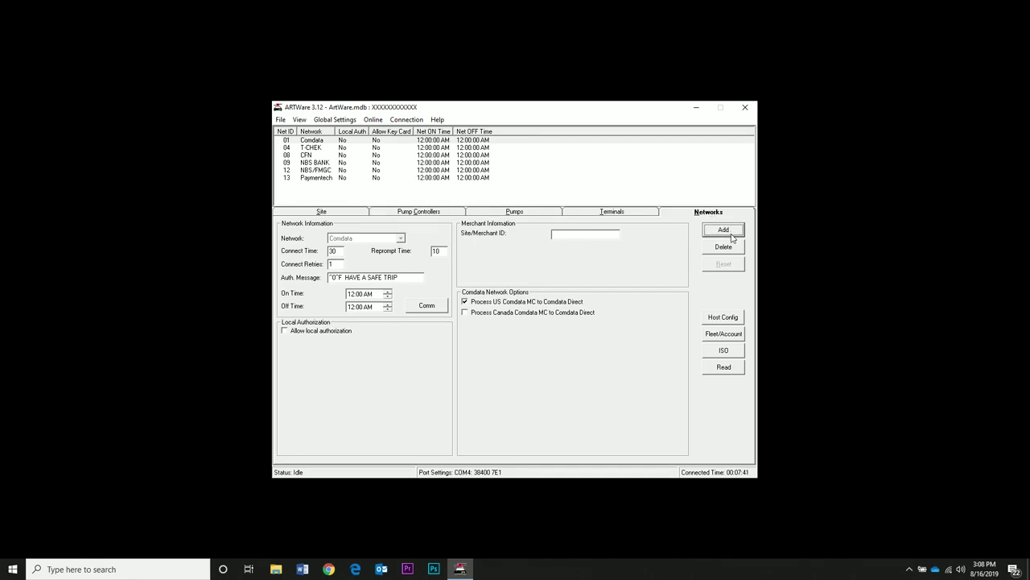
left_click(731, 235)
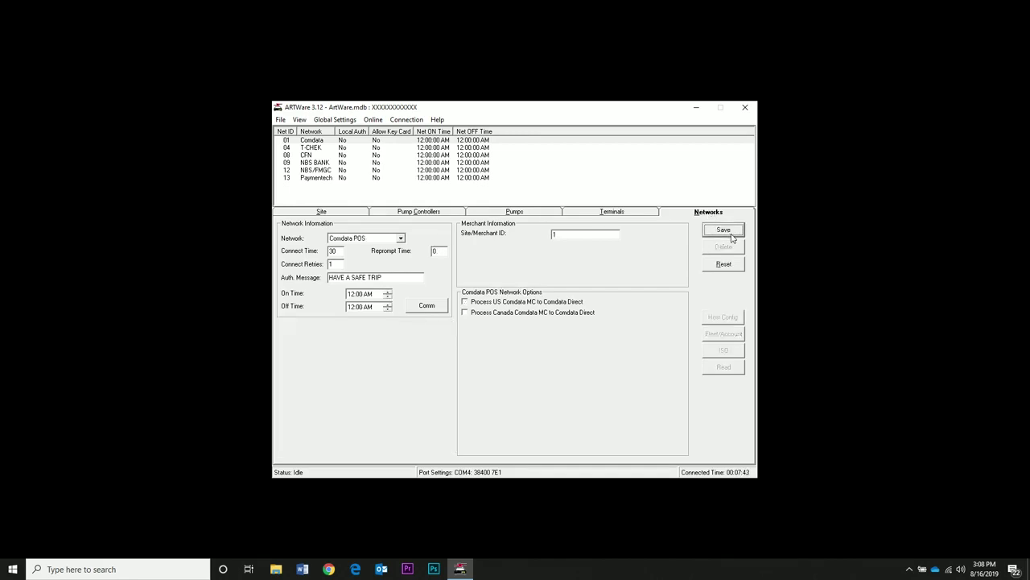
left_click(400, 239)
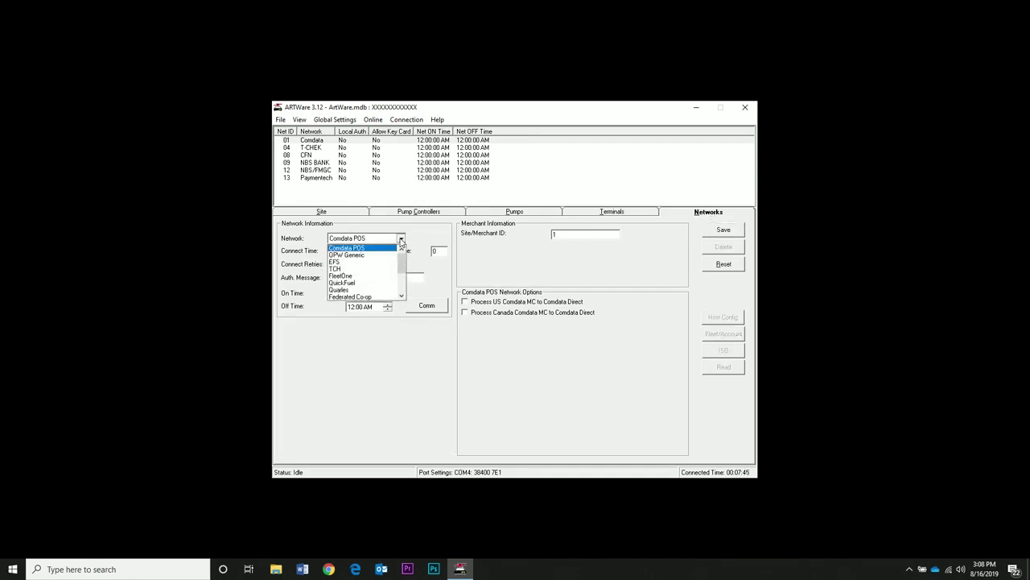
left_click(401, 286)
left_click(378, 285)
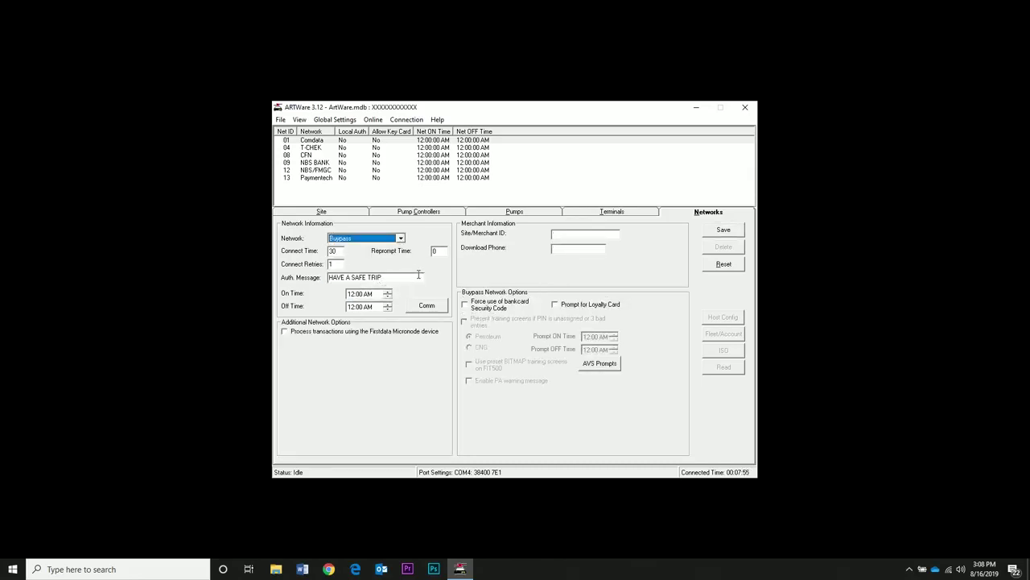
left_click(563, 235)
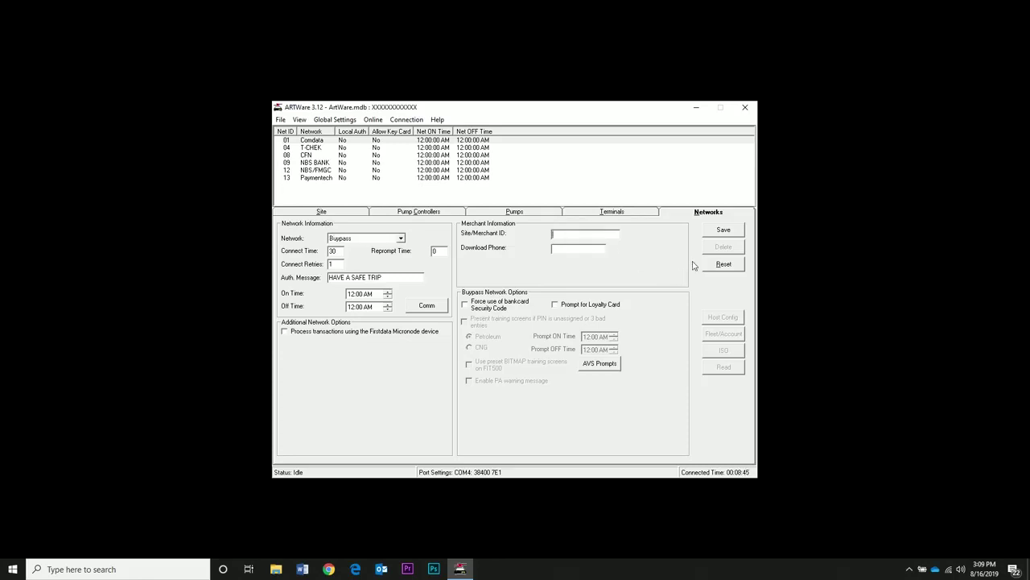
left_click(724, 229)
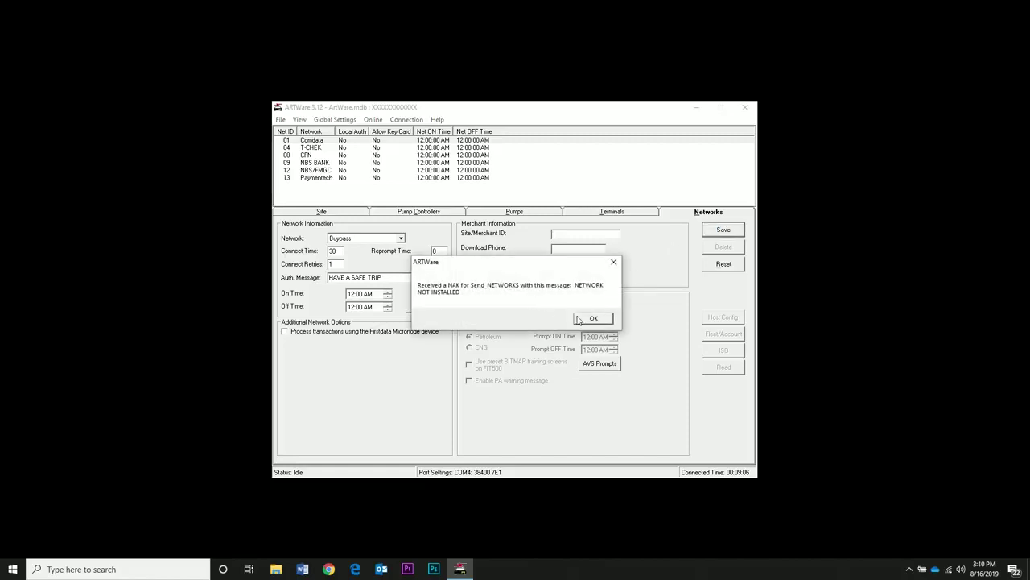
left_click(593, 318)
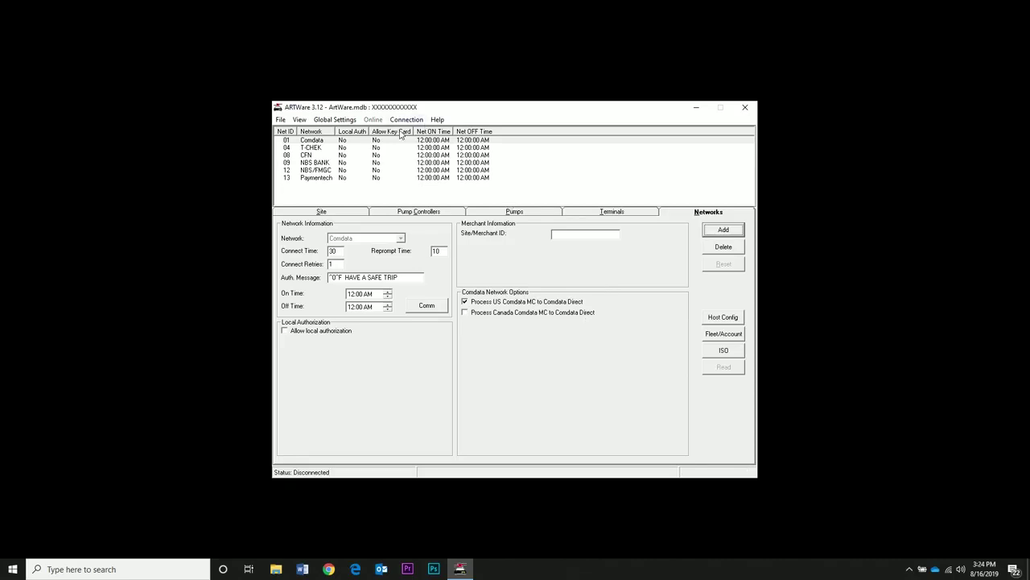
Step: Add Driver/Vehicle/Account Name and PIN Number fields to the Global Settings card record definition
left_click(336, 120)
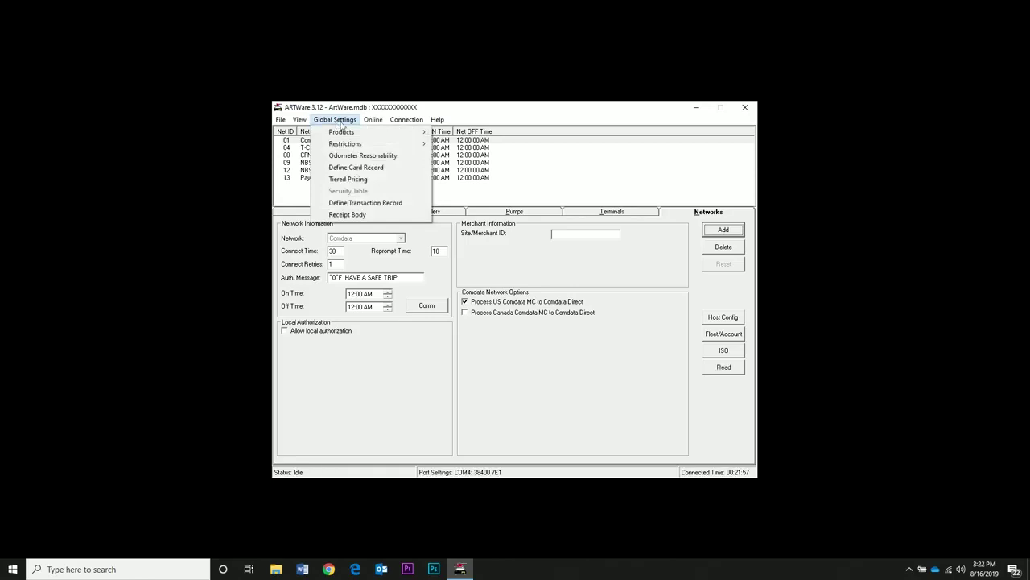
left_click(340, 121)
left_click(338, 120)
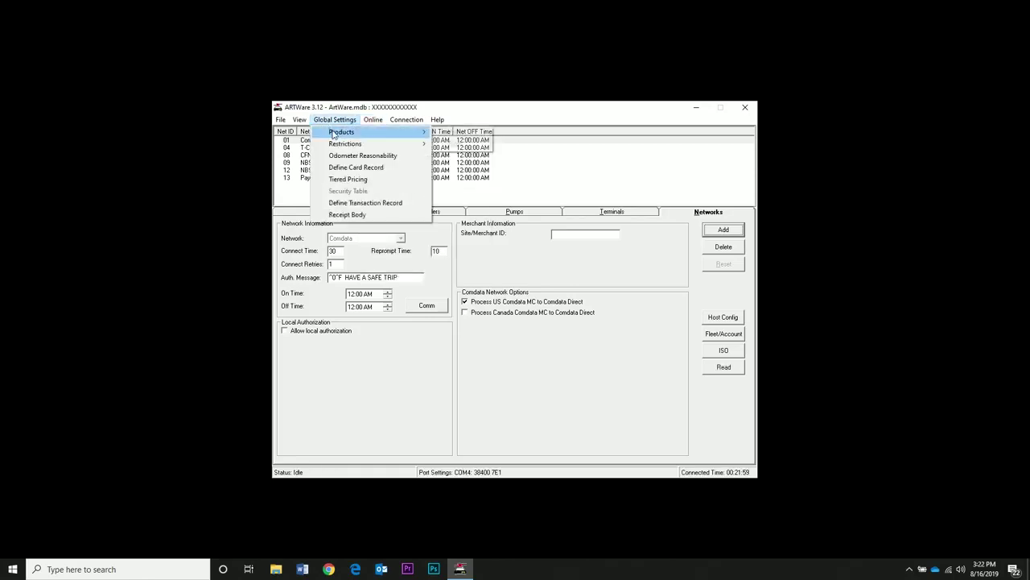
left_click(371, 169)
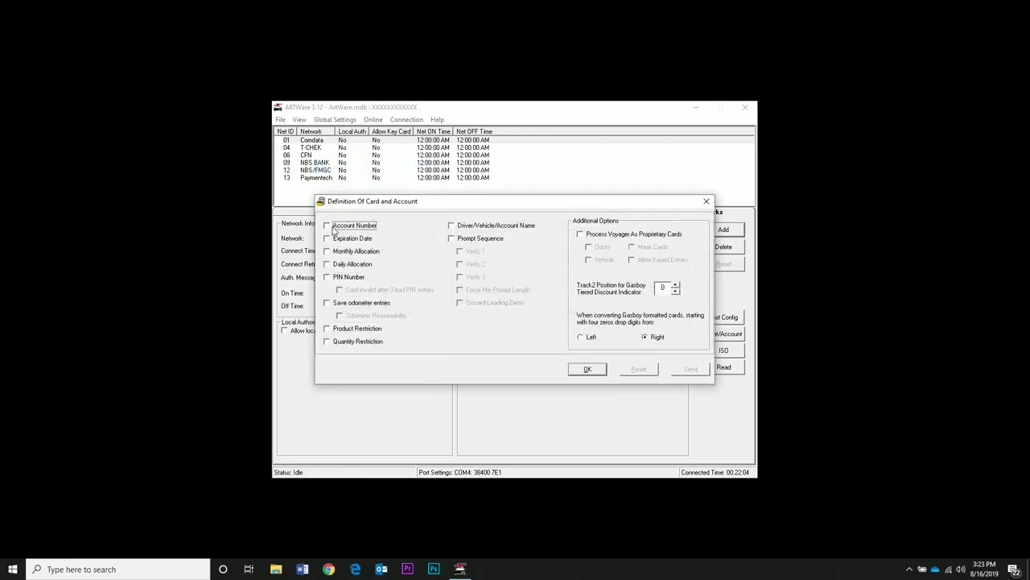
left_click(453, 226)
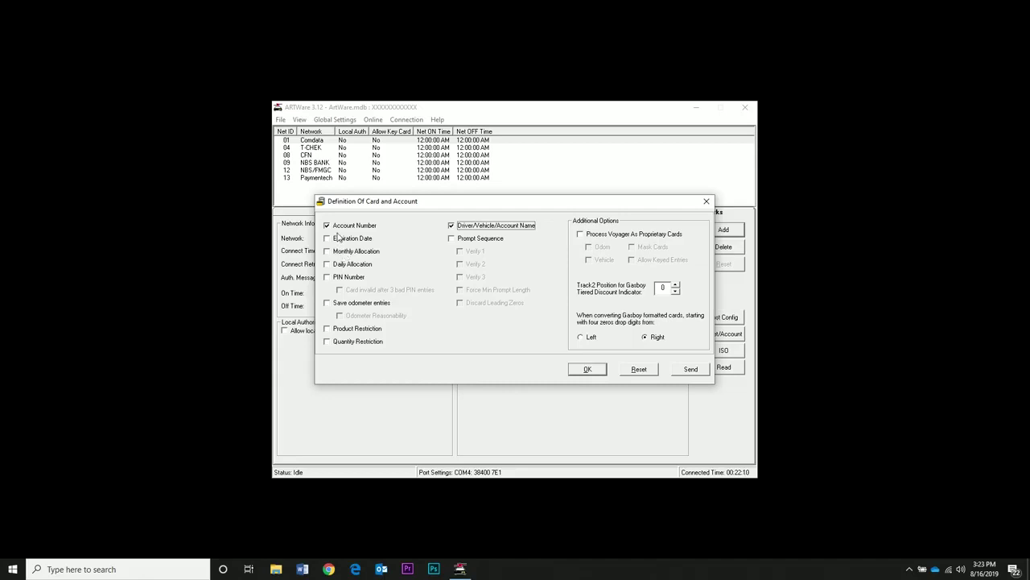
left_click(327, 278)
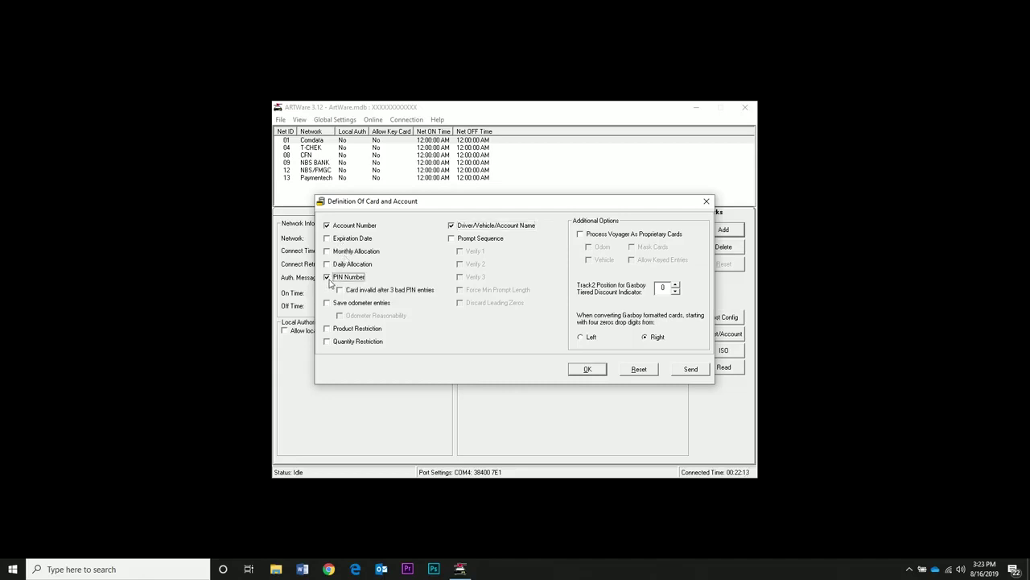
left_click(329, 343)
left_click(588, 370)
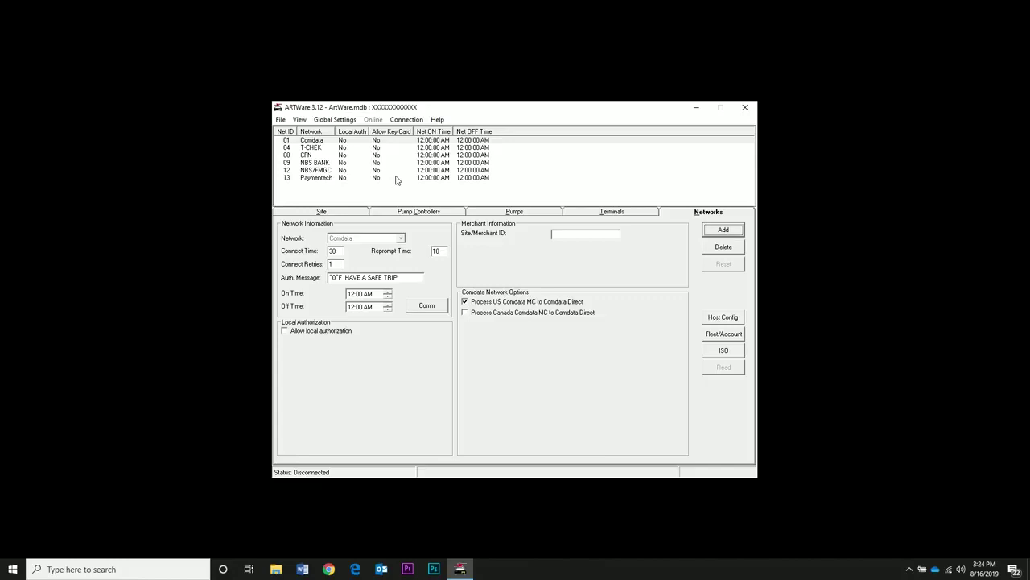
left_click(379, 120)
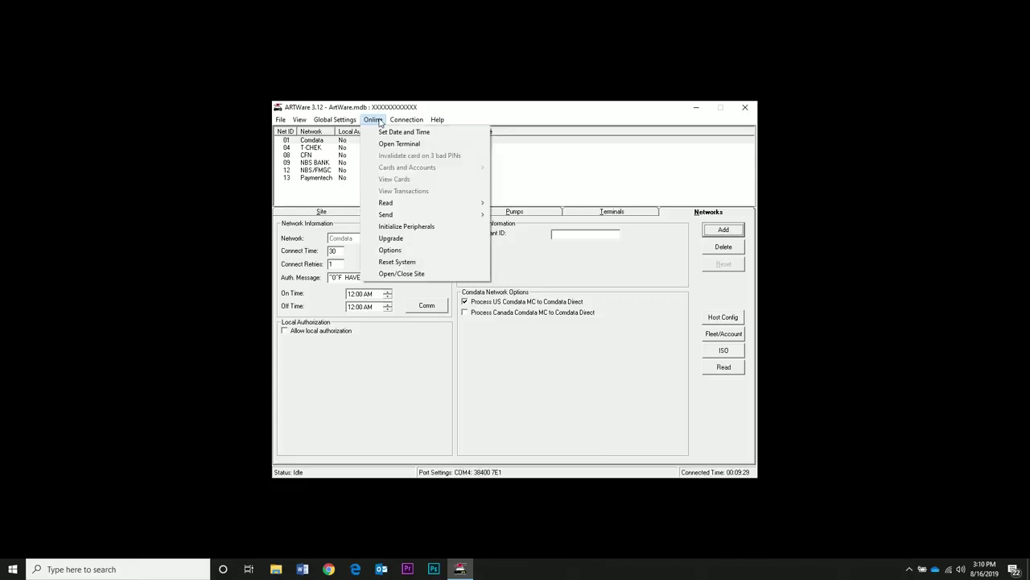
mouse_move(394, 207)
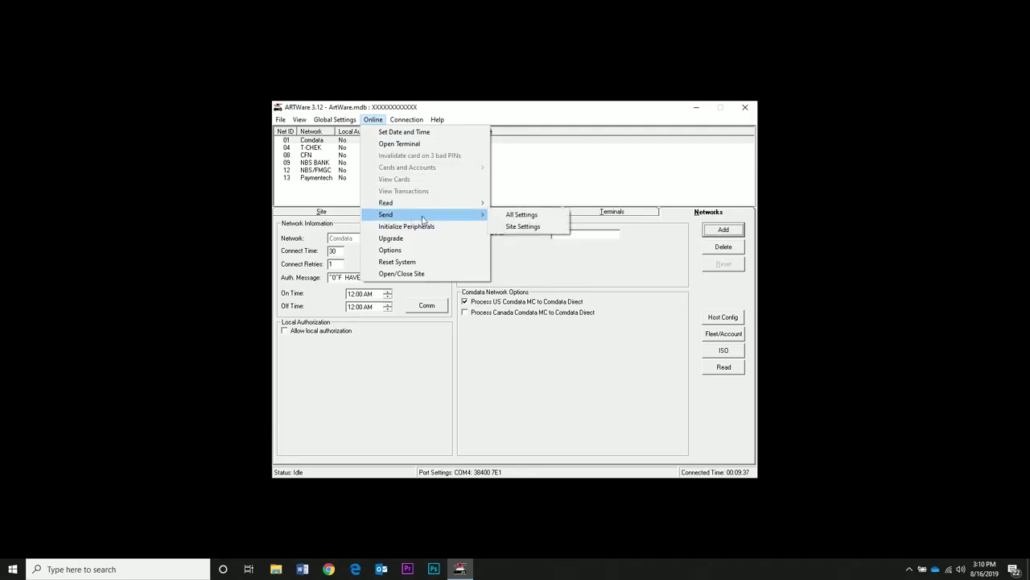
left_click(519, 215)
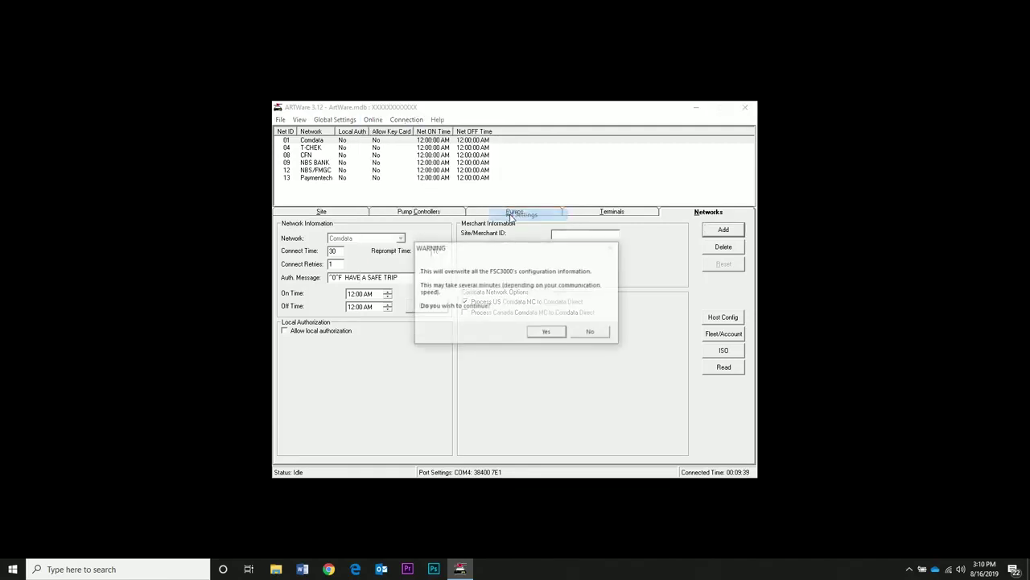
left_click(547, 332)
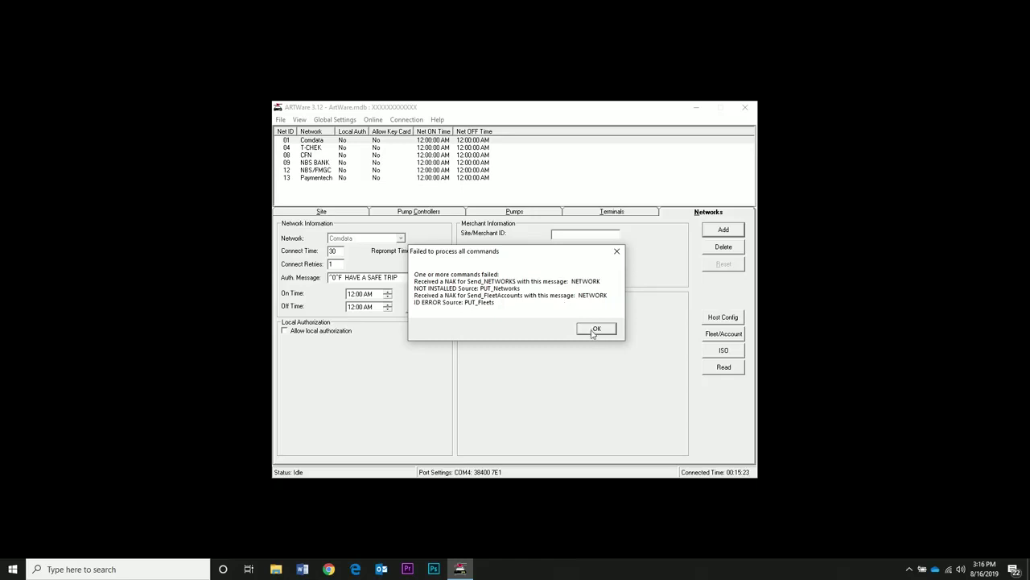
left_click(593, 329)
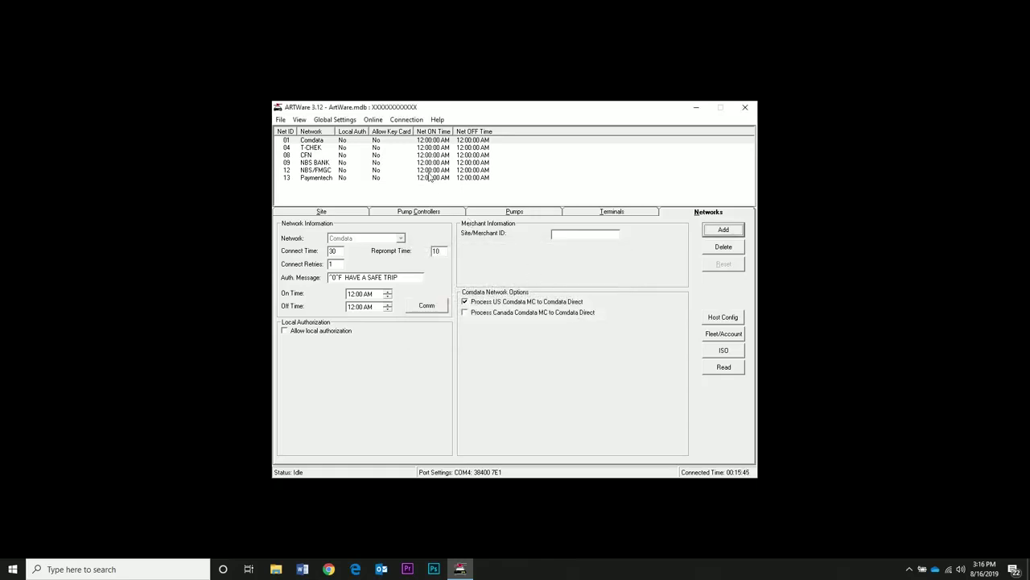
Step: Open a controller terminal and enter the set admin menu
left_click(374, 120)
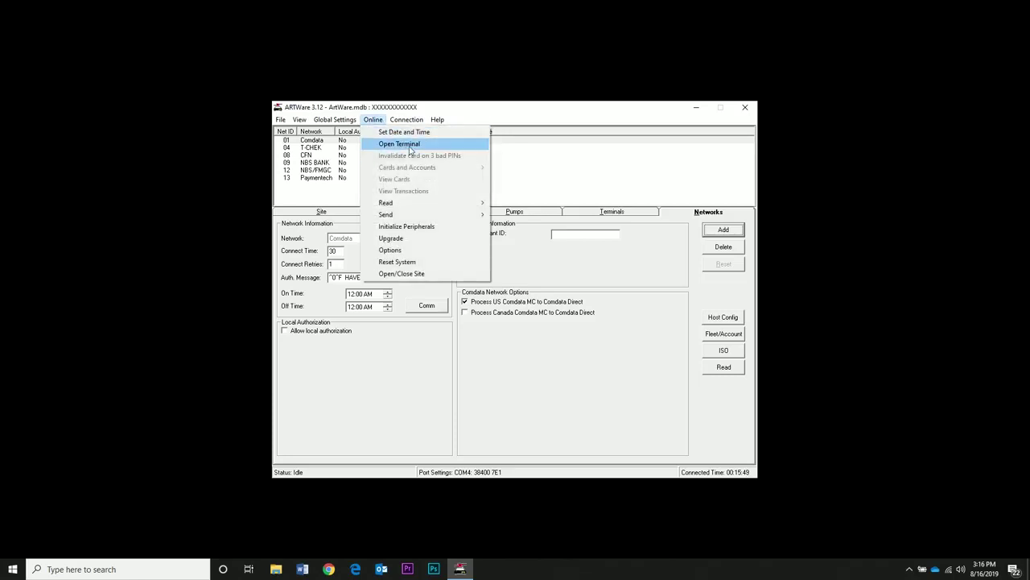
left_click(402, 144)
type("se")
key("BackSpace")
key("BackSpace")
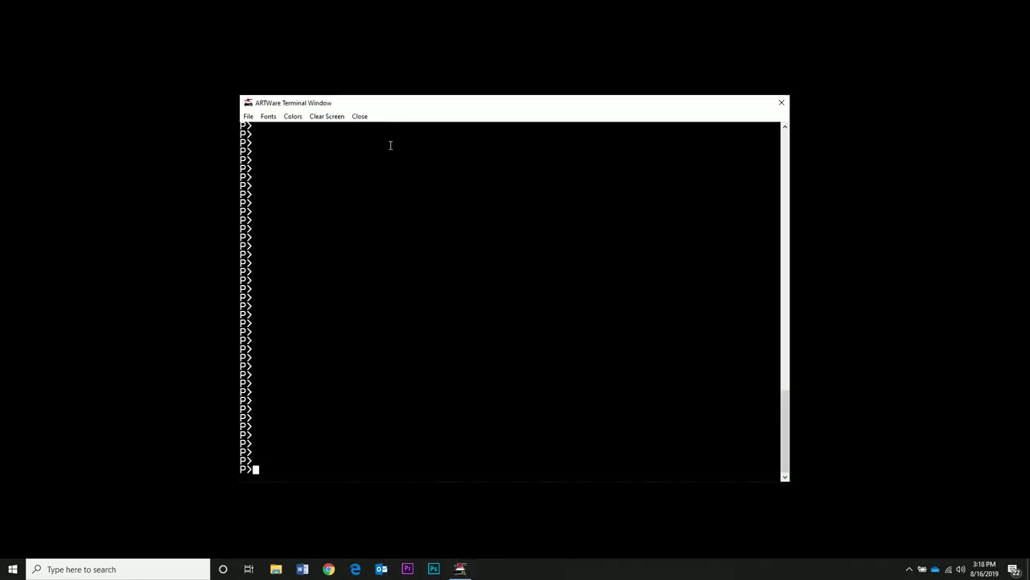
type("set admin")
key("Return")
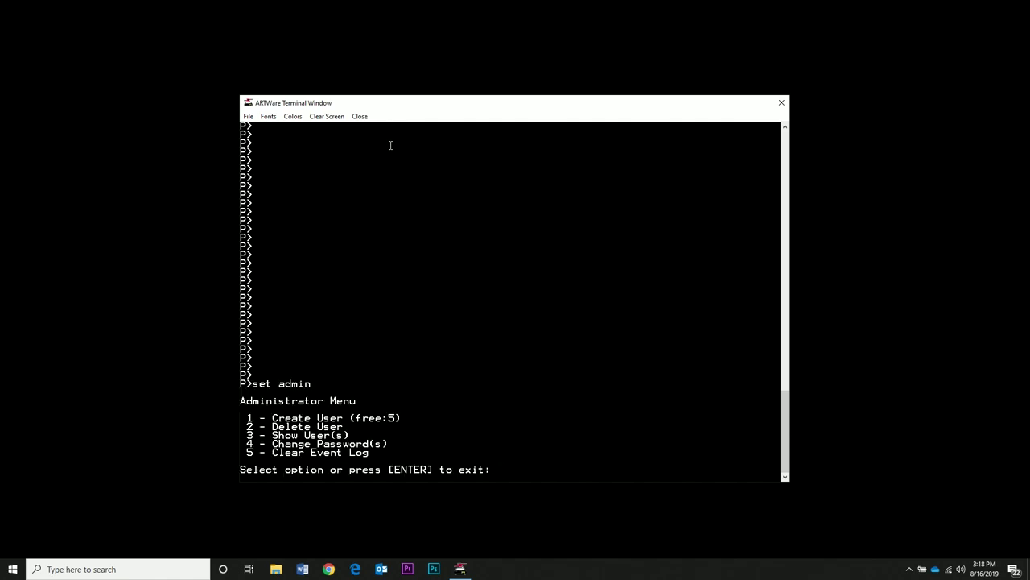
Step: Create new user Hello01 with a password, bankcard ISO visible and no time limit
type("1")
key("Return")
type("Hello01")
key("Return")
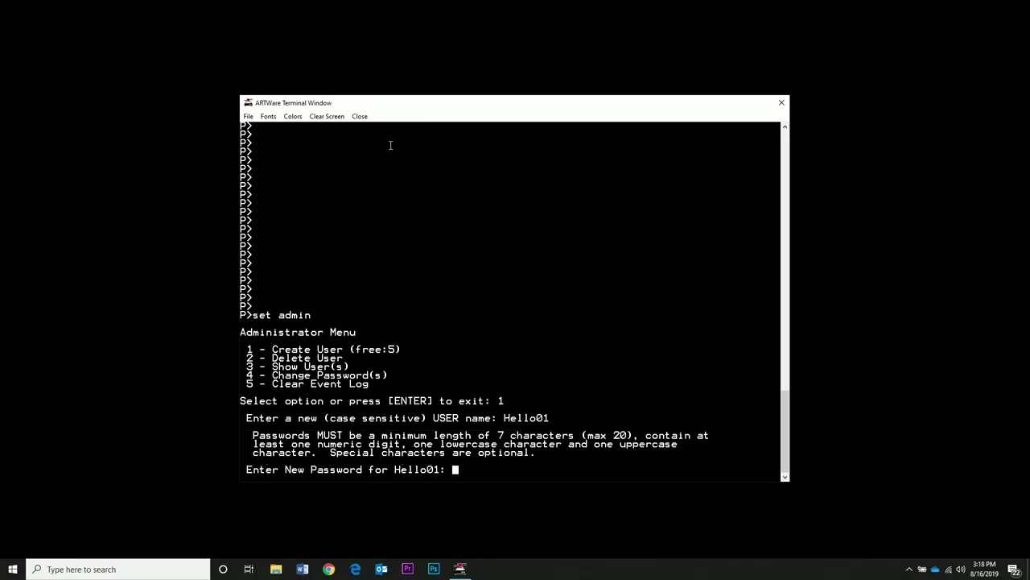
type("*******")
key("Return")
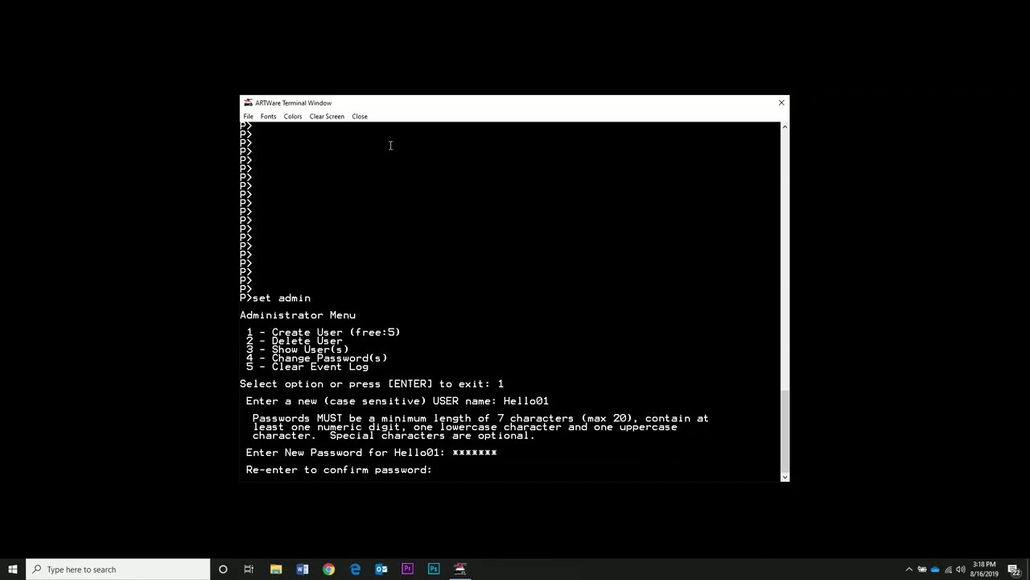
type("*******")
key("Return")
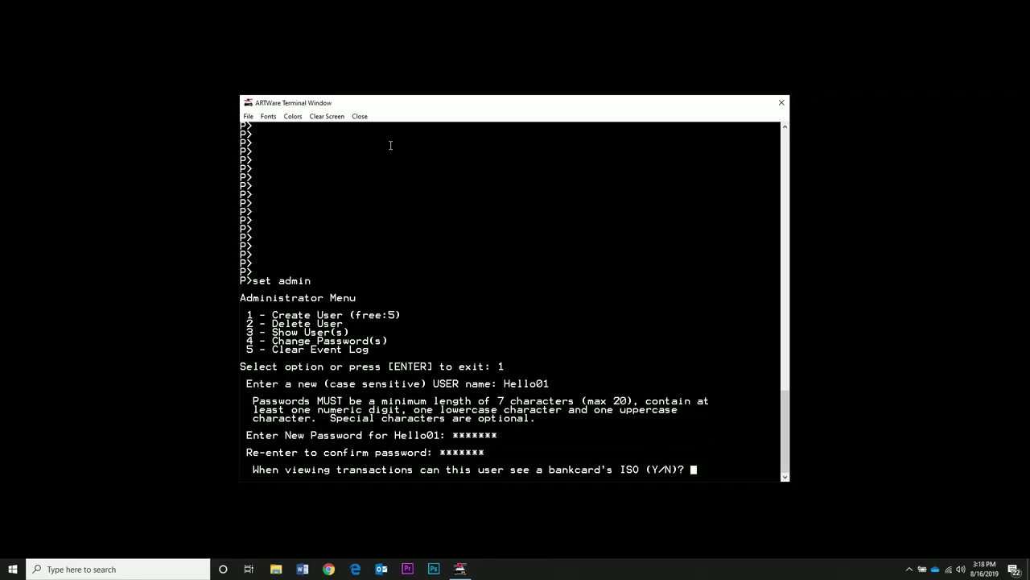
type("y")
key("Return")
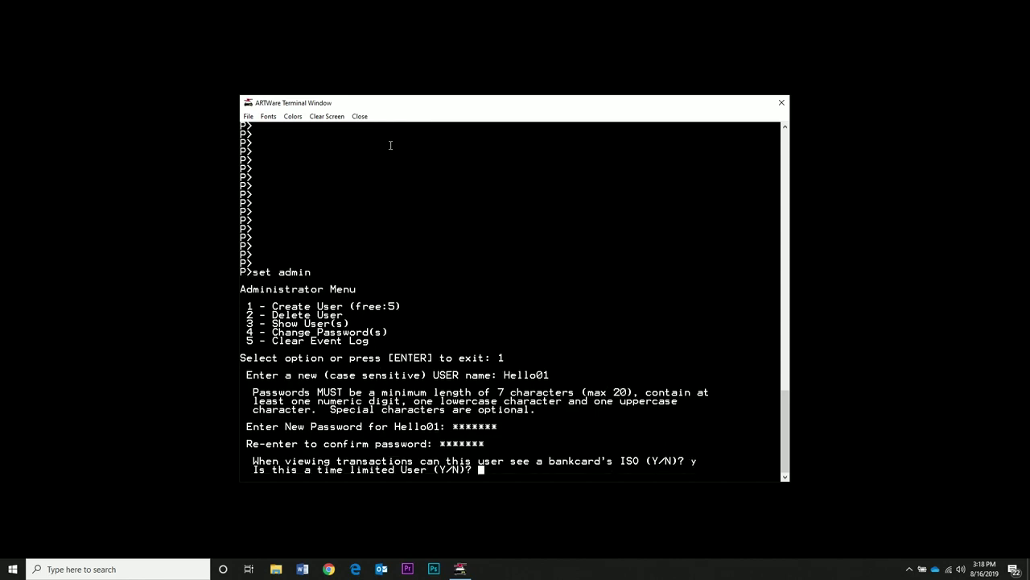
type("n")
key("Return")
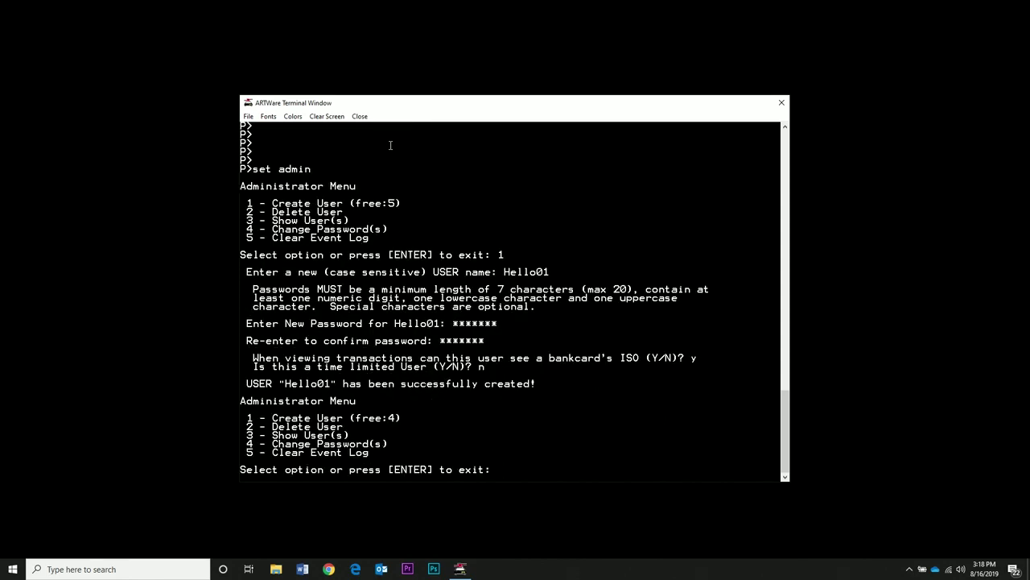
Step: Change the Remote Access password under the system passwords option
type("4")
key("Return")
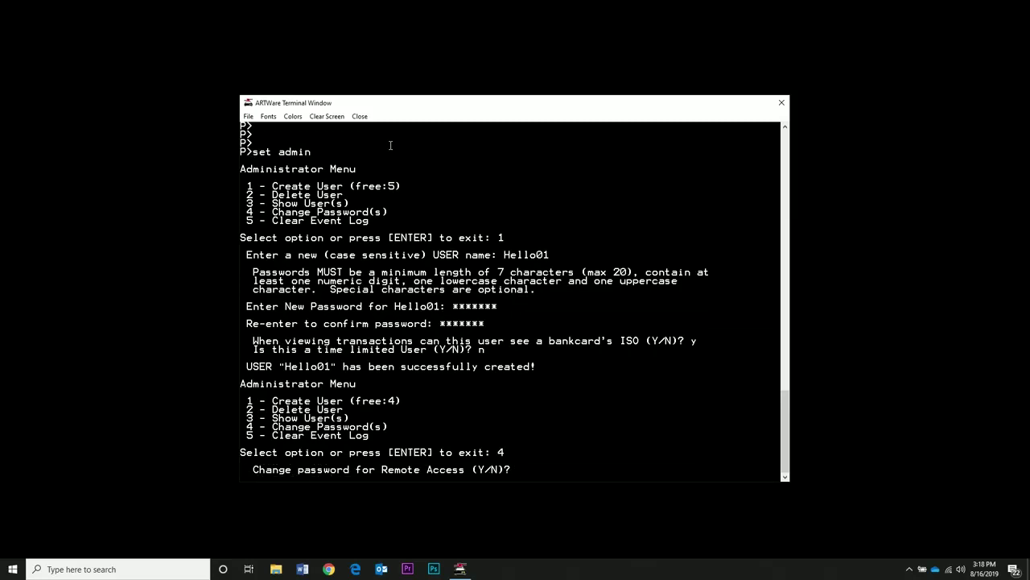
type("y")
key("Return")
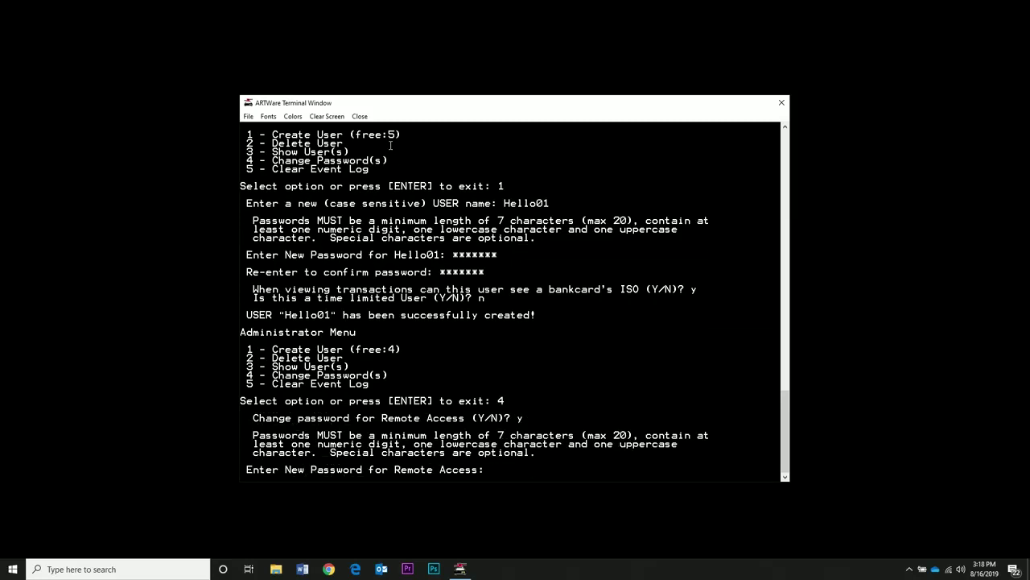
type("*******")
key("Return")
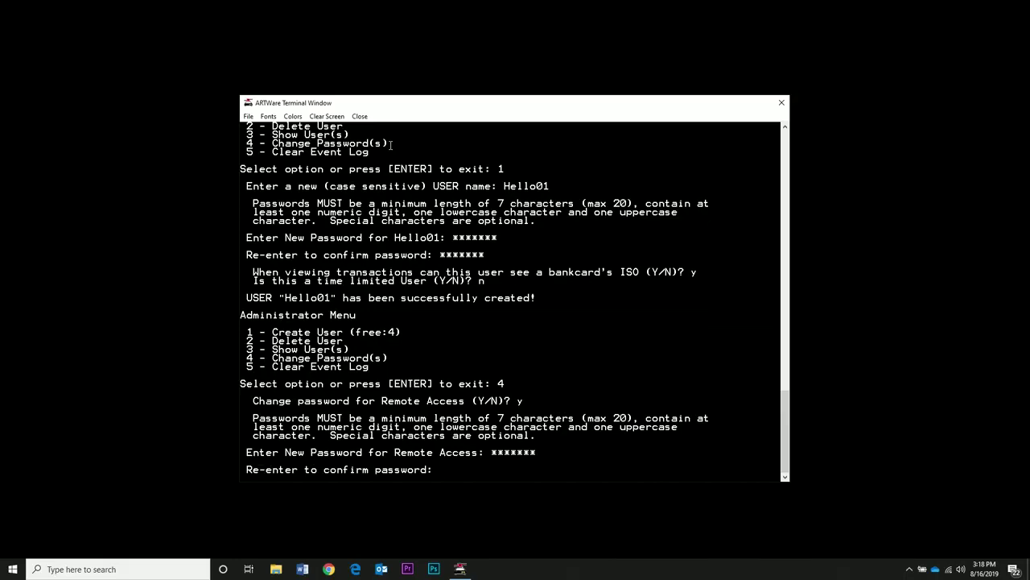
type("*******")
key("Return")
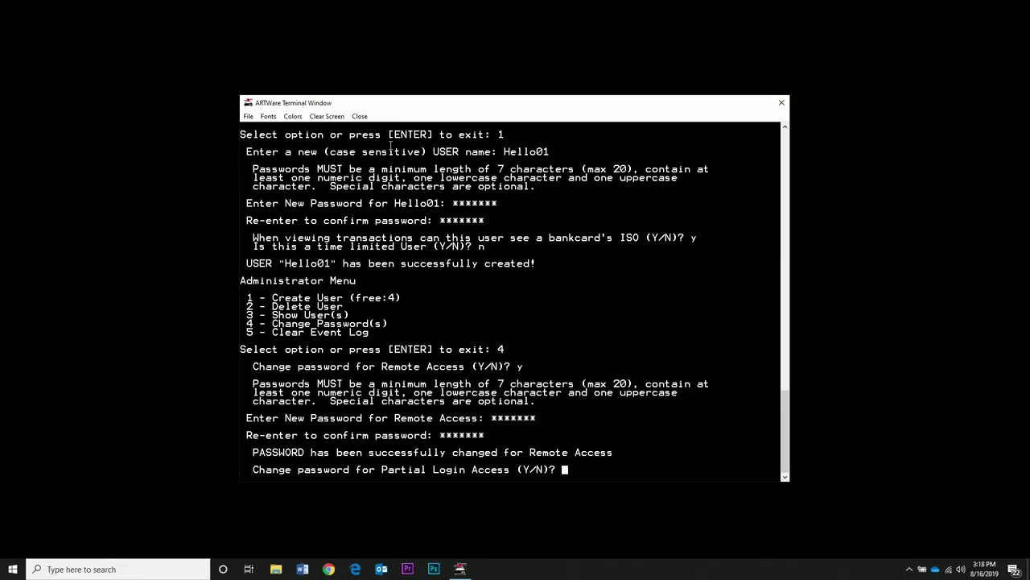
Step: Set and confirm a new Partial Login Access password
type("y")
key("Return")
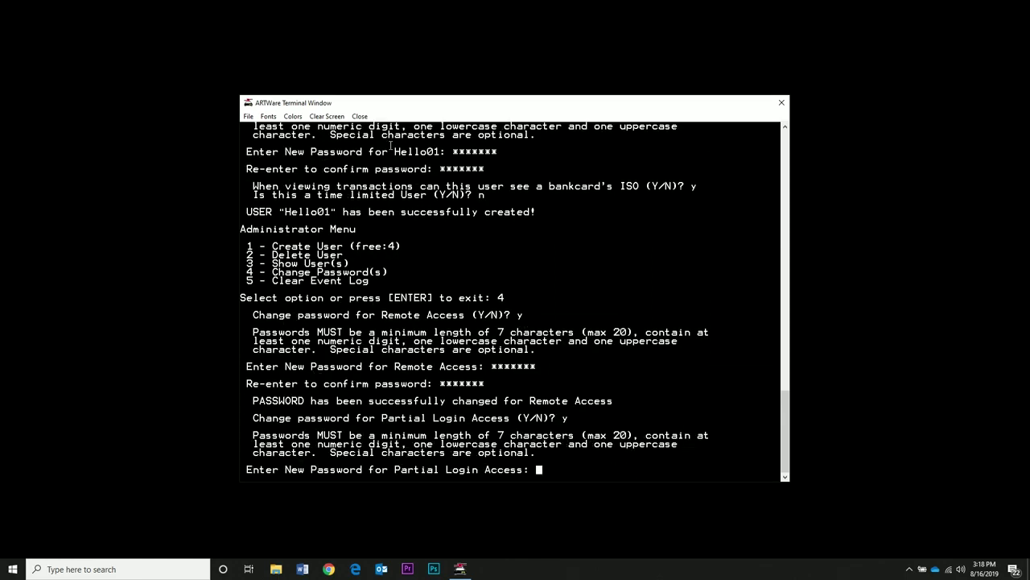
type("*******")
key("Return")
type("*******")
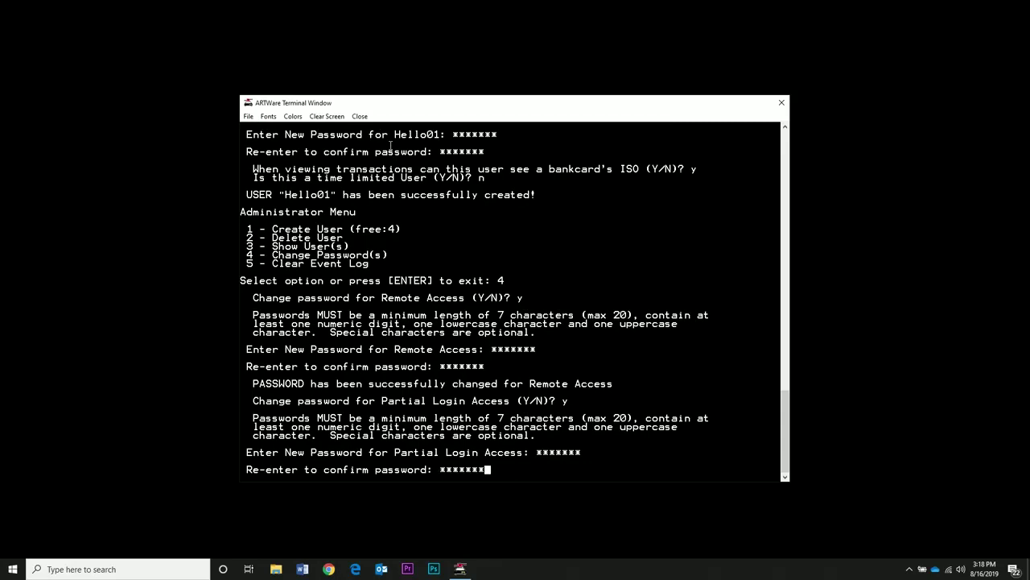
key("Return")
Step: Set a new Administrator password and decline changing the new user's password
type("y")
key("Return")
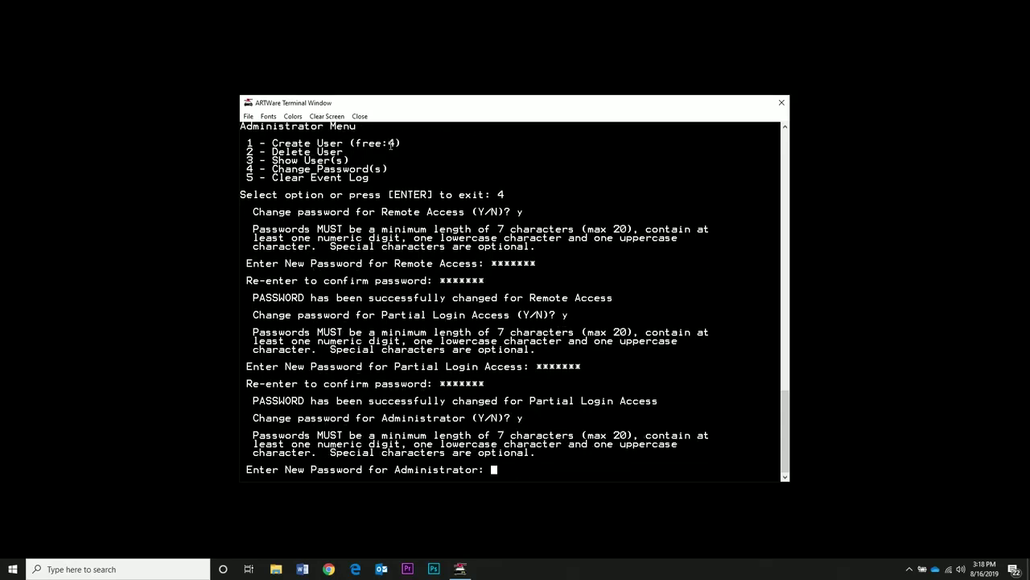
type("*******")
key("Return")
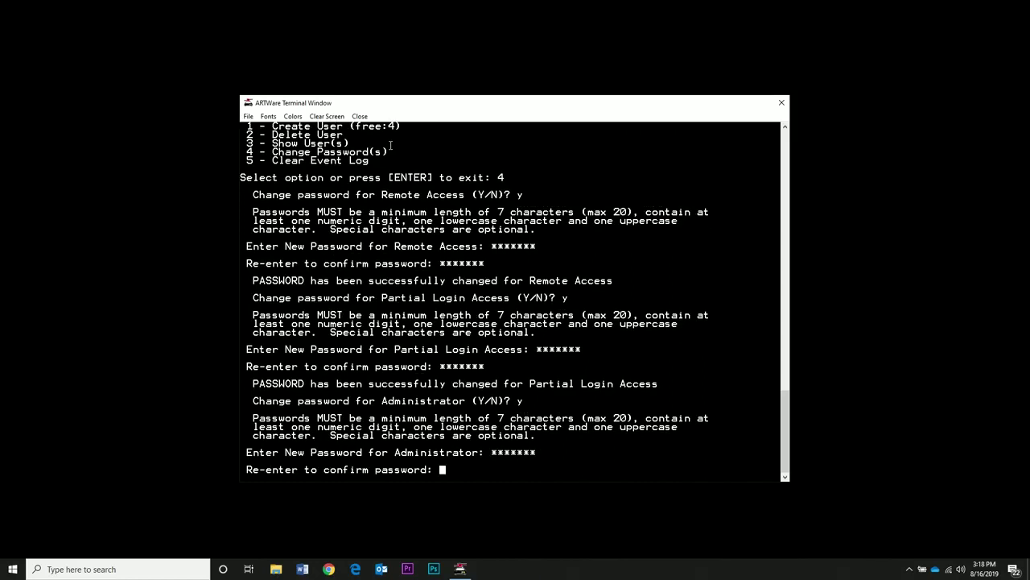
type("*******")
key("Return")
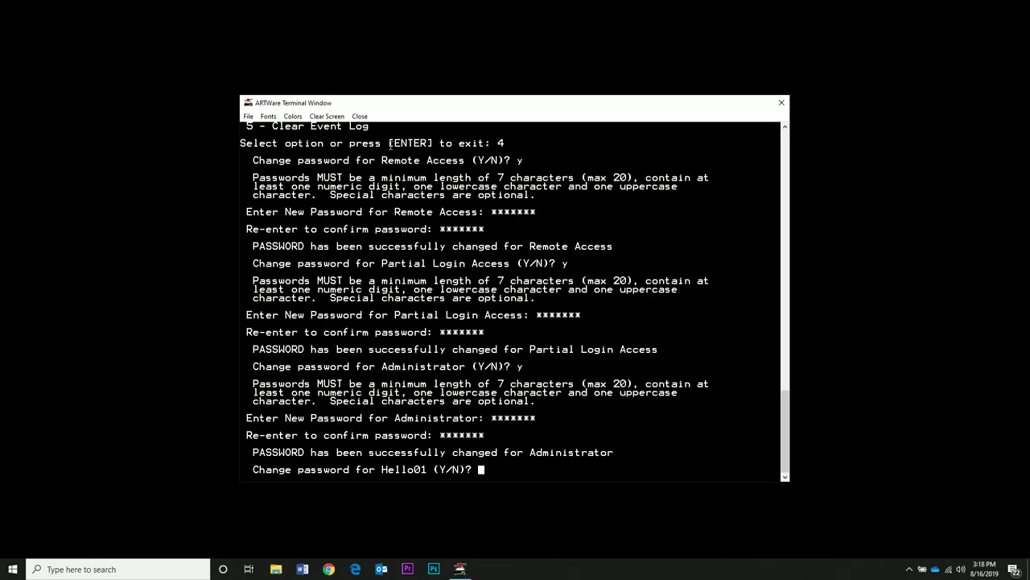
type("N")
key("Return")
key("Return")
Step: Start the controller system for Aug 16, 2019 at 15:19
key("Return")
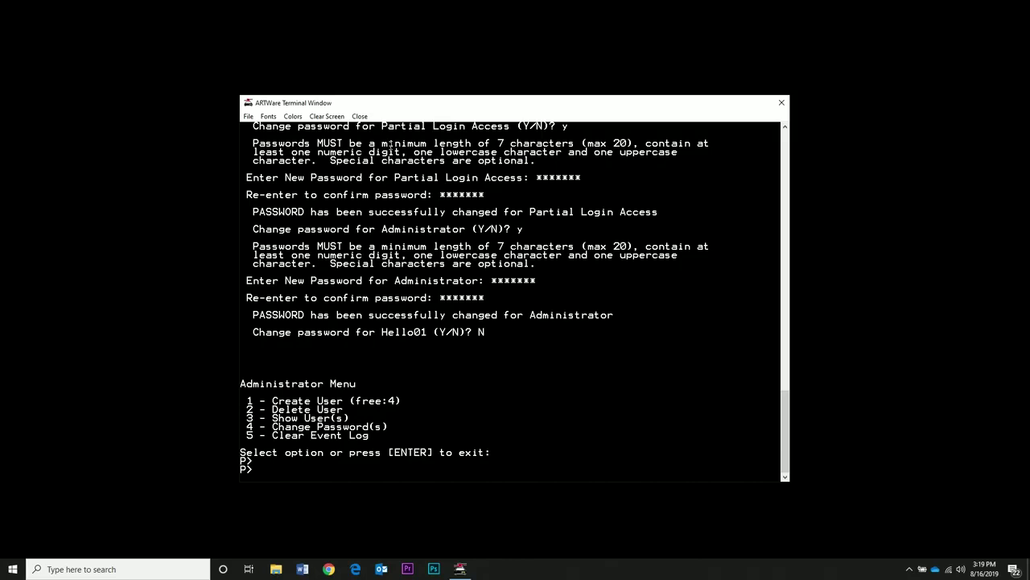
type("system start")
key("Return")
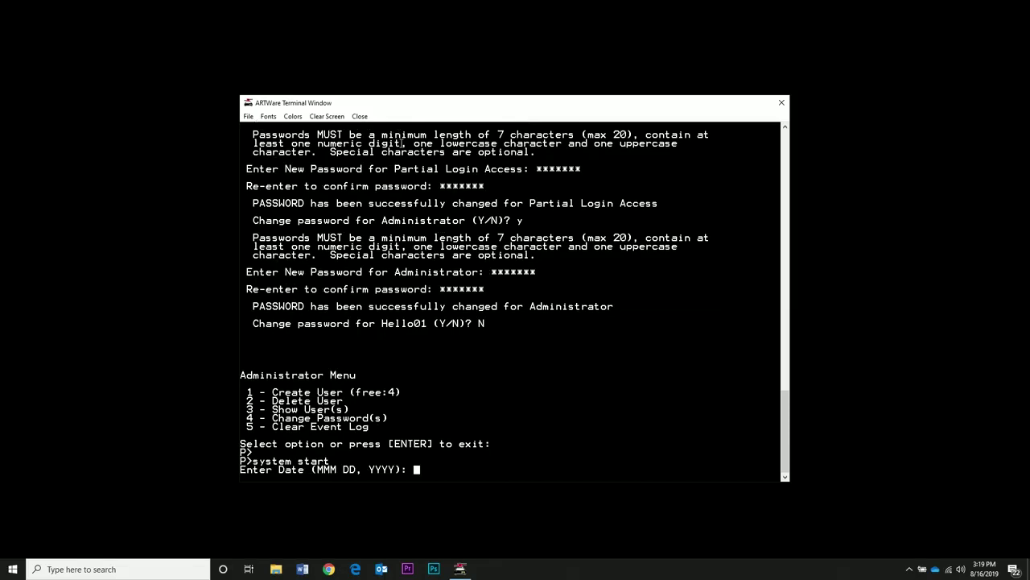
type("aug 16, 2019")
key("Return")
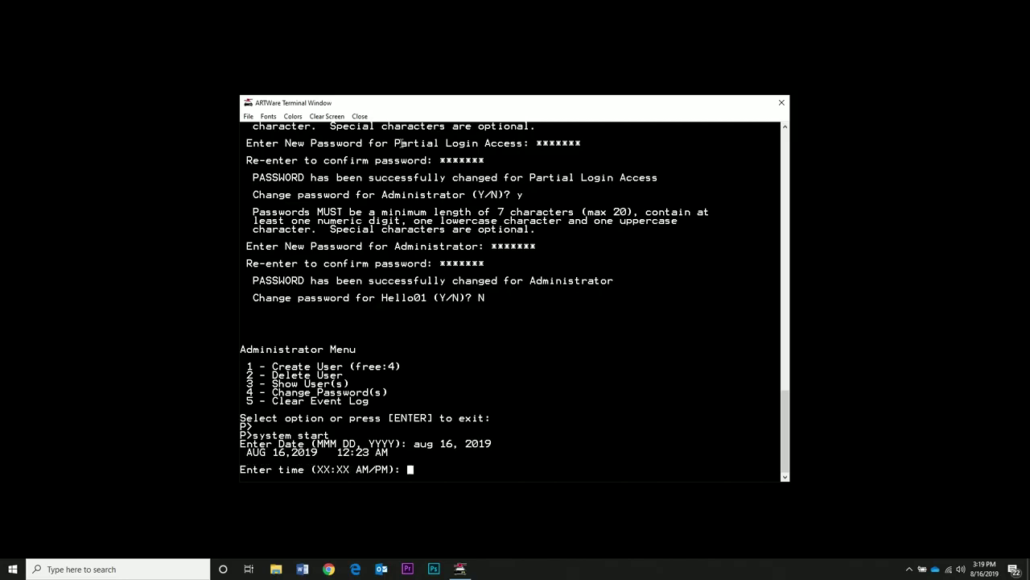
type("15:19")
key("Return")
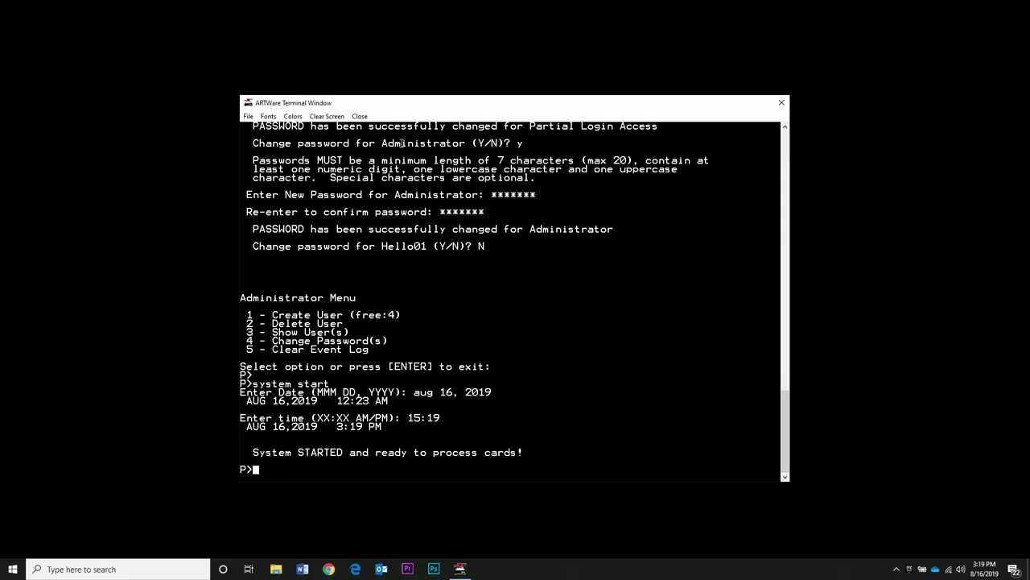
key("Return")
key("Return")
key("Return")
key("Return")
key("Return")
key("Return")
key("Return")
key("Return")
key("Return")
key("Return")
key("Return")
key("Return")
key("Return")
key("Return")
key("Return")
key("Return")
key("Return")
key("Return")
key("Return")
key("Return")
key("Return")
key("Return")
key("Return")
key("Return")
key("Return")
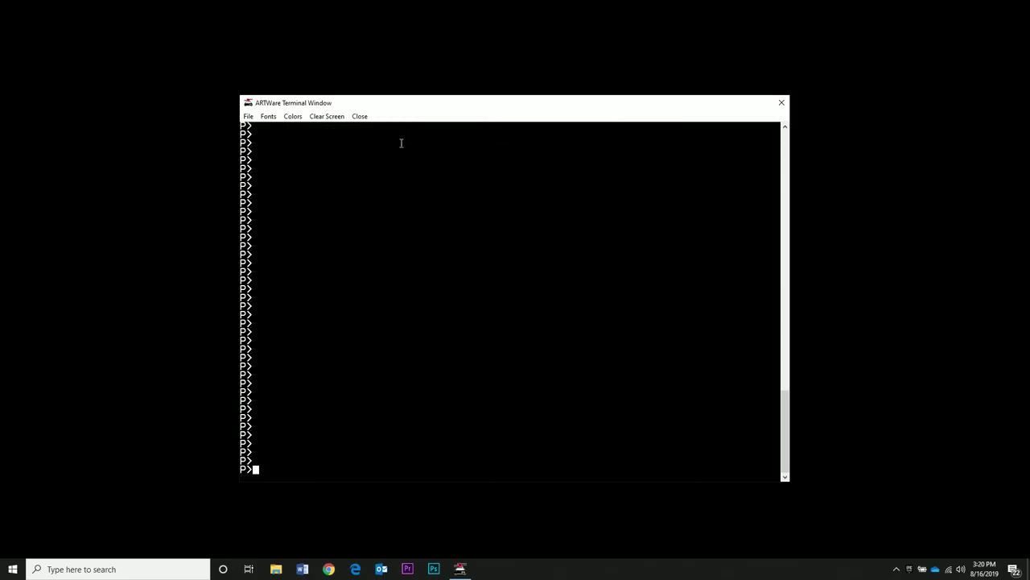
Step: Log out of the terminal session with bye
type("nye")
key("Return")
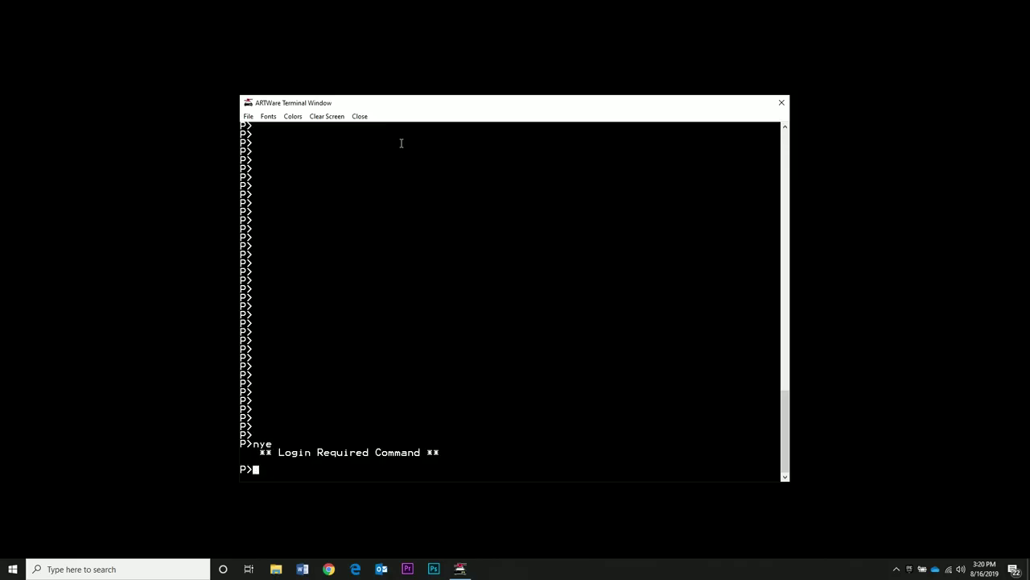
type("bye")
key("Return")
key("Return")
key("Return")
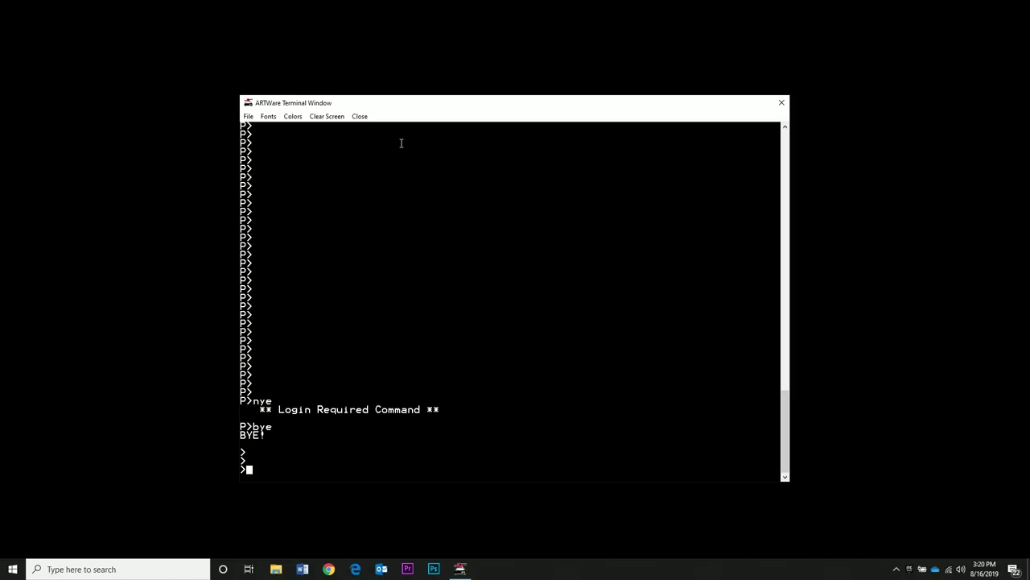
key("Return")
key("Return")
key("Return")
key("Return")
key("Return")
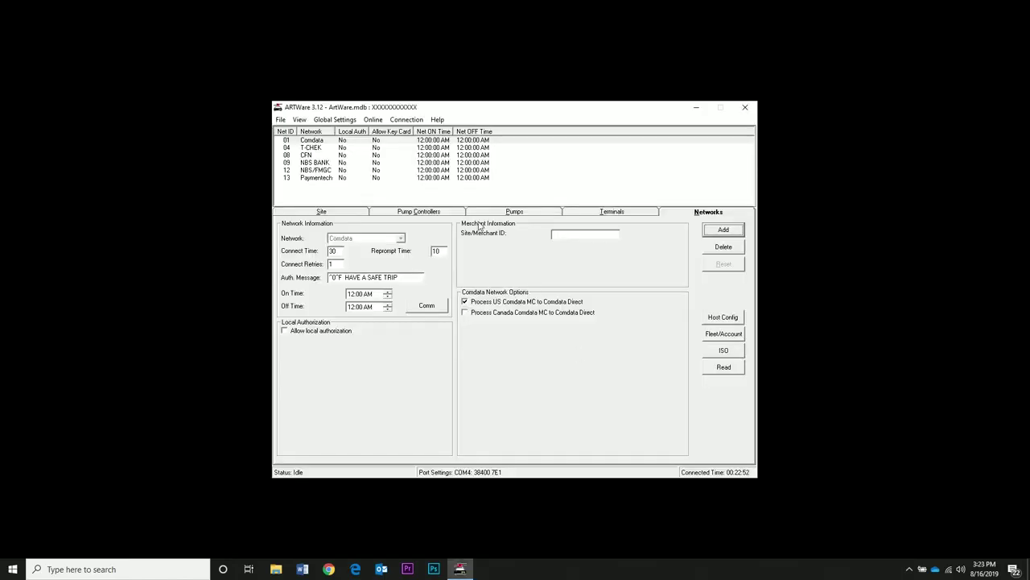
Step: Disconnect ARTWare from the controller
left_click(373, 119)
mouse_move(408, 123)
left_click(421, 144)
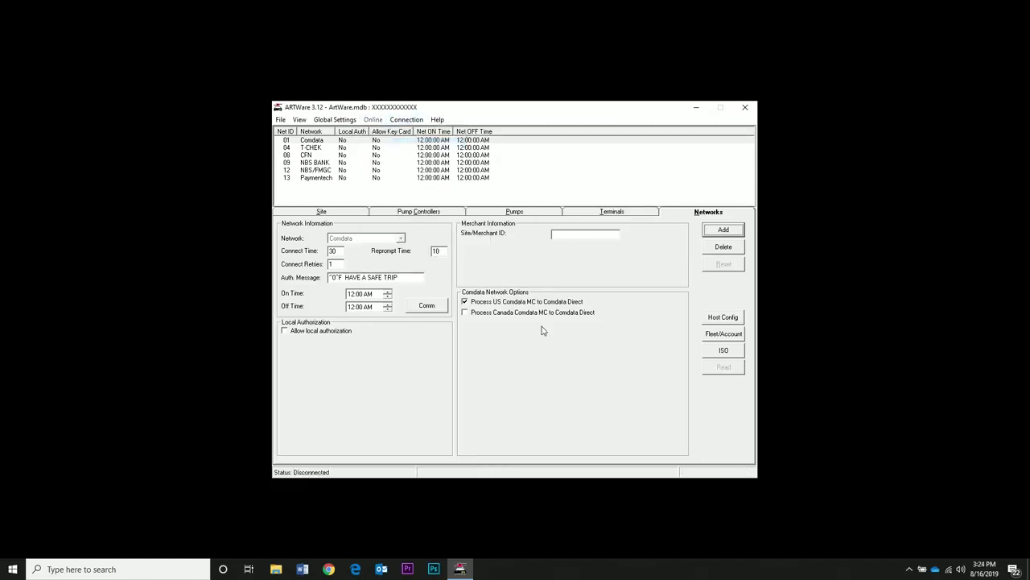
Step: Reconnect to site 000 and log in as Admin with the account password
left_click(406, 119)
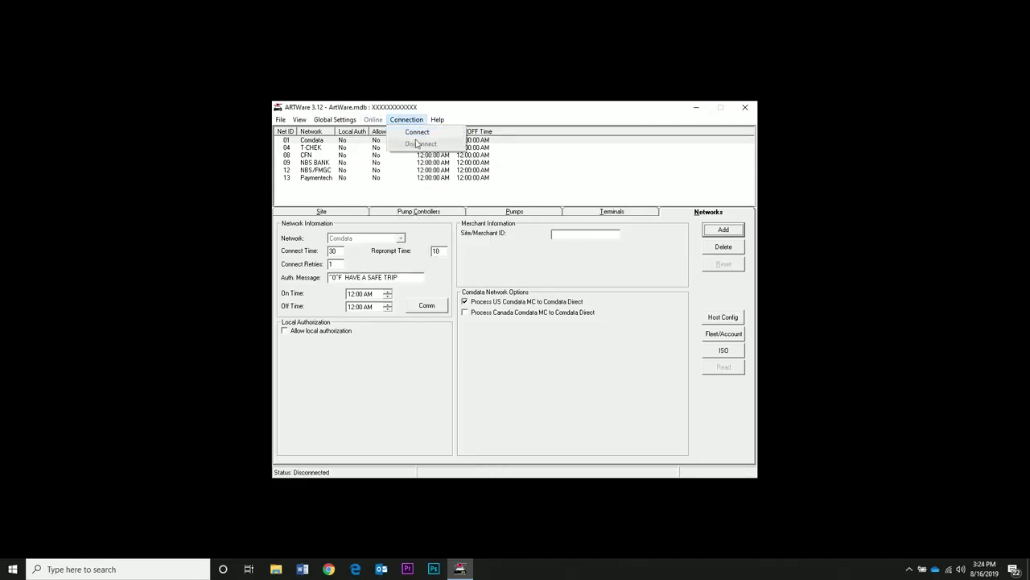
left_click(421, 138)
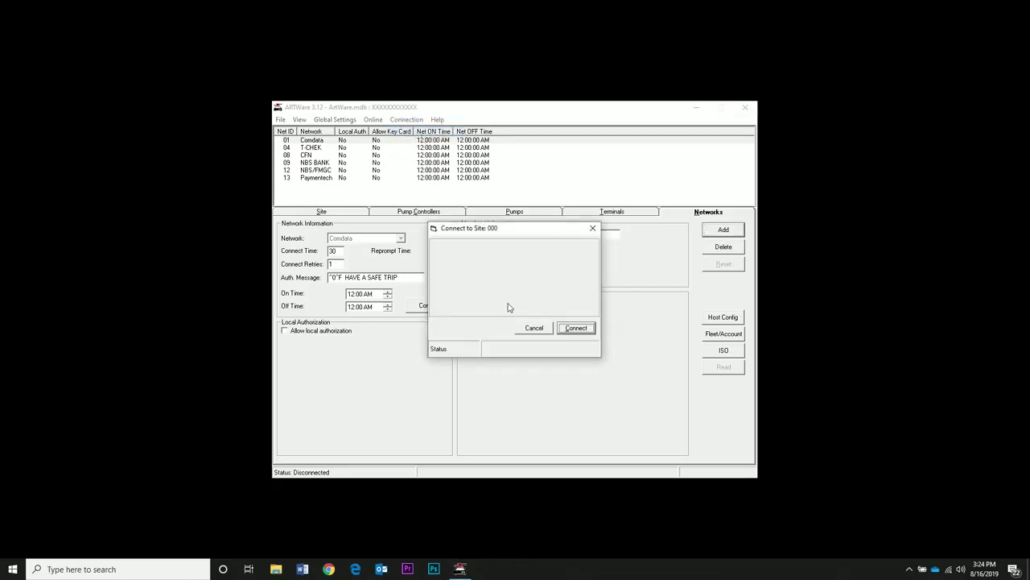
left_click(575, 330)
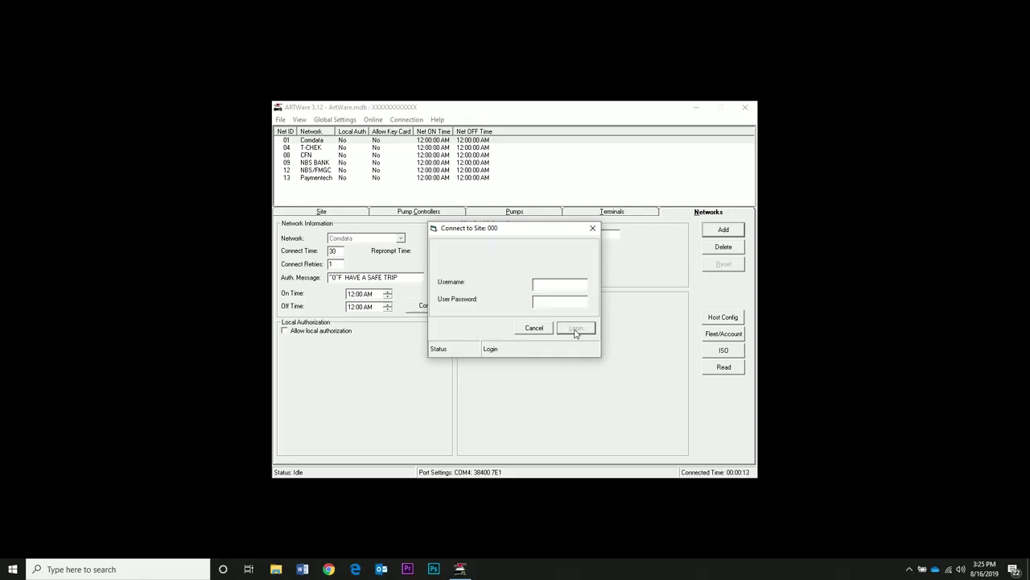
type("Admin")
left_click(564, 302)
type("*******")
left_click(590, 330)
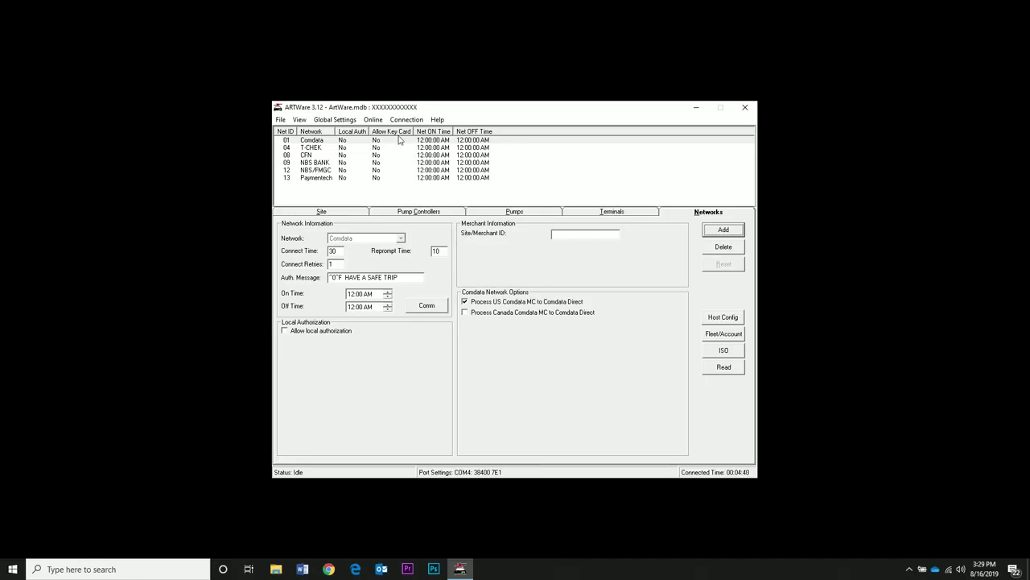
Step: Open a controller terminal and run show card summ to view the card summary
left_click(374, 119)
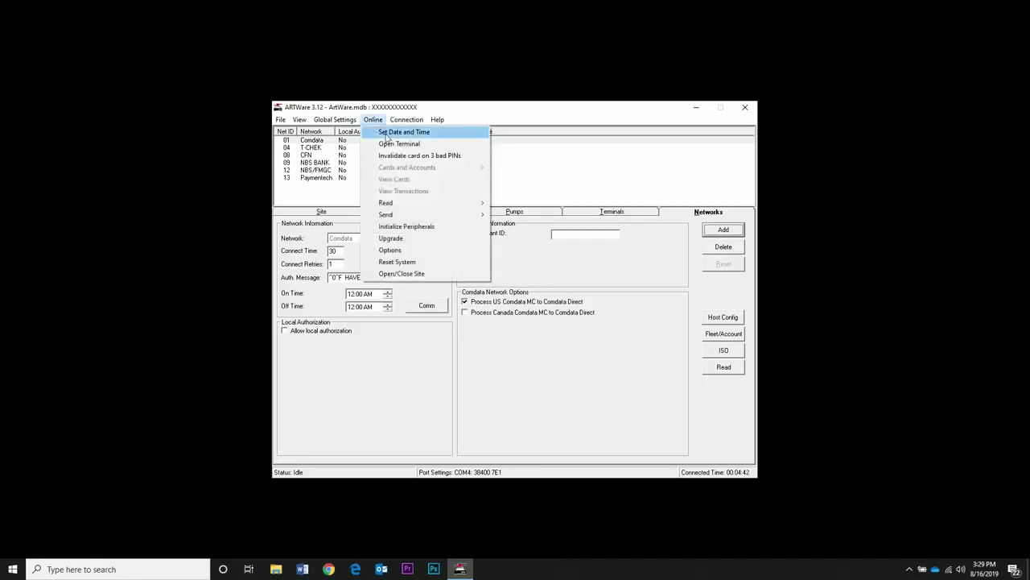
left_click(393, 143)
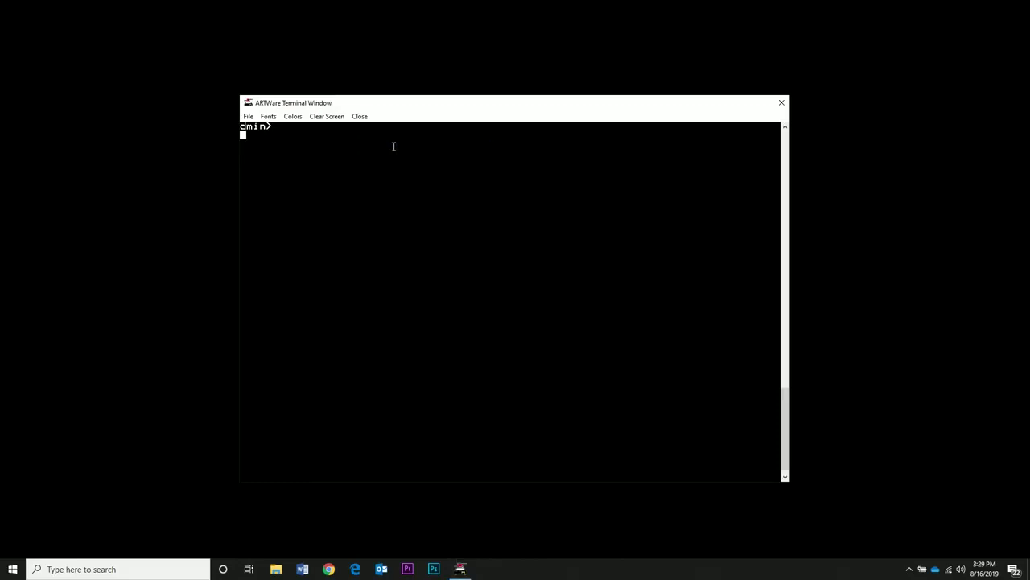
key("Return")
key("Return")
type("show card sum")
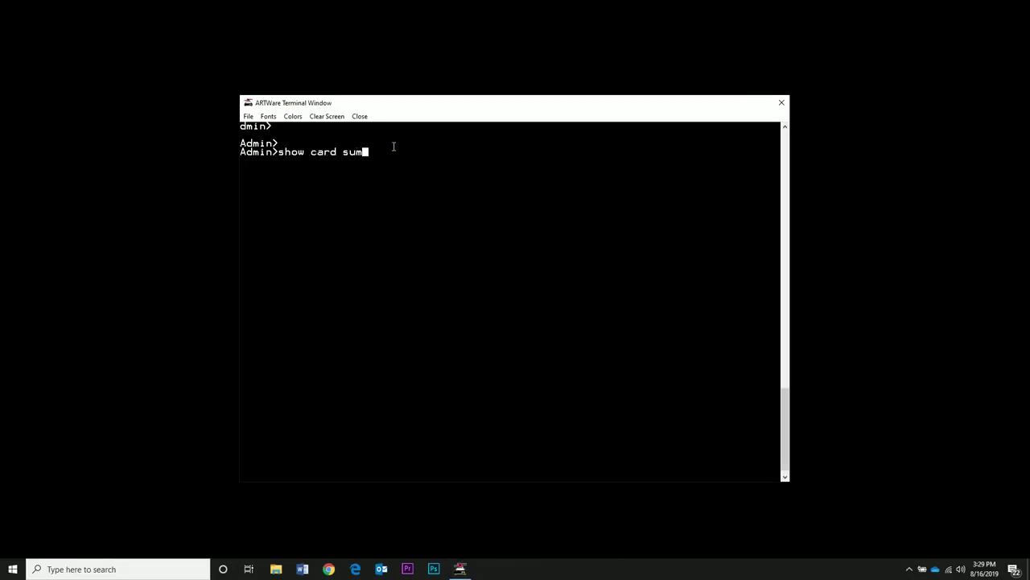
type("m")
key("Return")
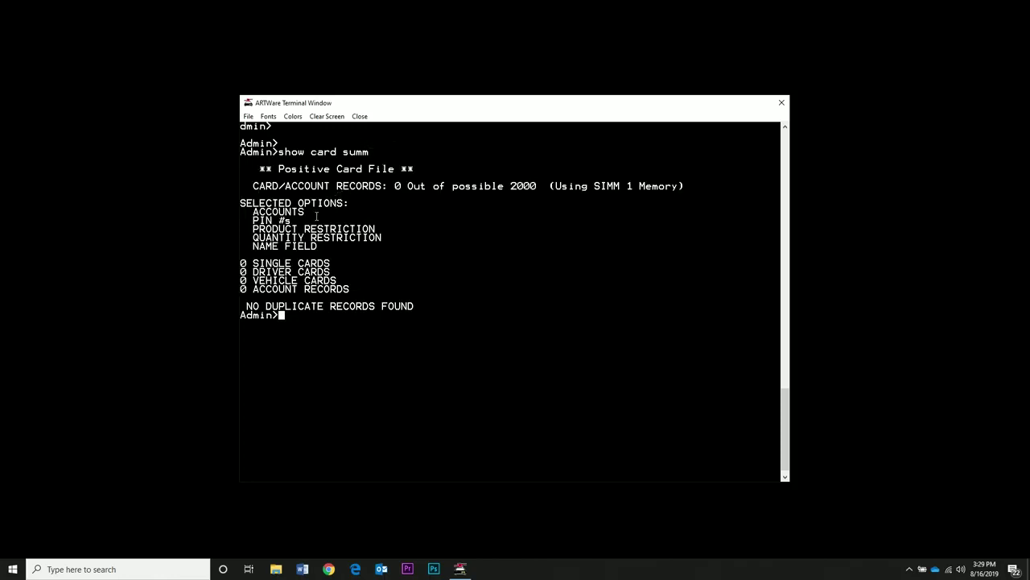
left_click_drag(317, 212, 252, 222)
left_click(294, 247)
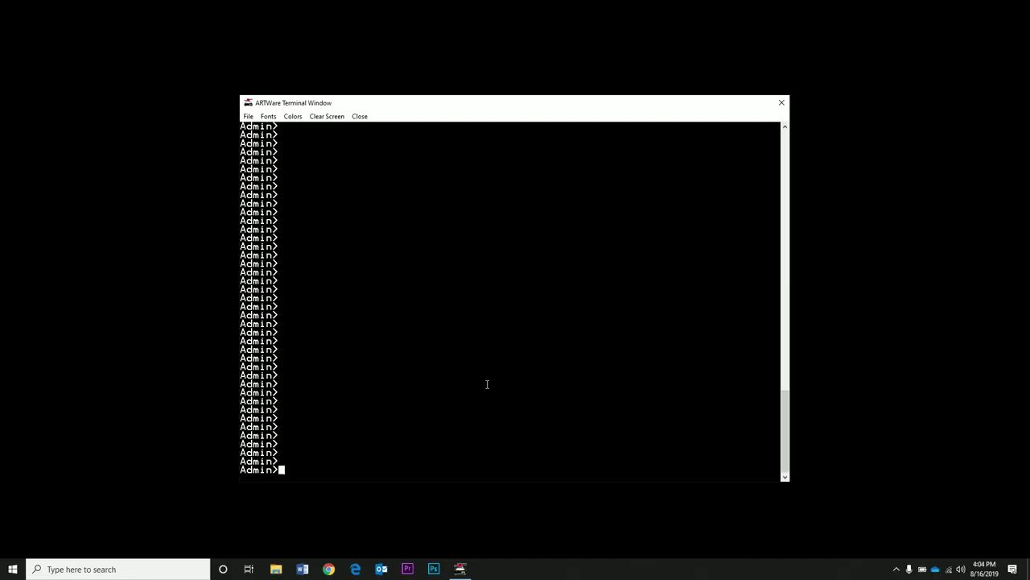
Step: Insert a valid single-type test card with its card and account numbers
type("inser card")
key("Return")
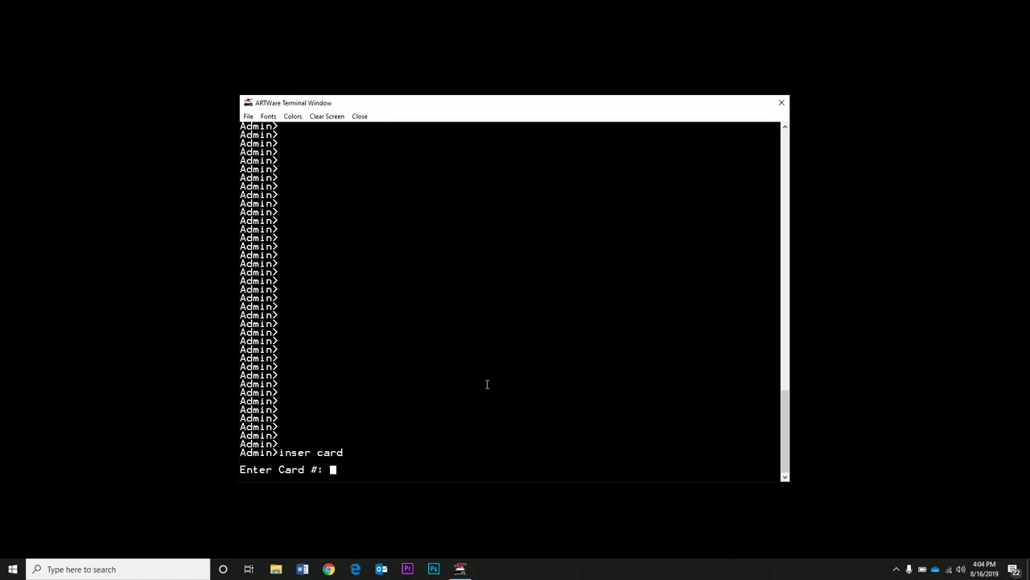
type("1234")
key("Return")
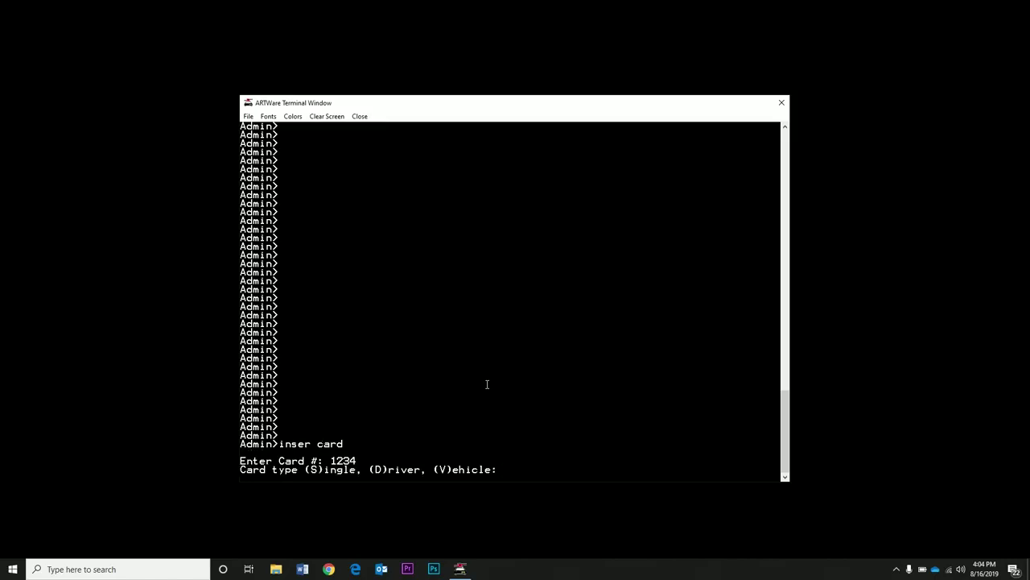
type("s")
key("Return")
type("y")
key("Return")
type("0000")
key("Return")
Step: Decline miscellaneous entry, PIN and odometer for the card, leaving restriction codes blank
type("N")
key("Return")
key("Return")
type("N")
key("Return")
key("Return")
key("Return")
key("Return")
type("N")
Step: Review the card's transactions with show trans, then log off with bye and close the terminal
key("Return")
key("Return")
key("Return")
key("Return")
key("Return")
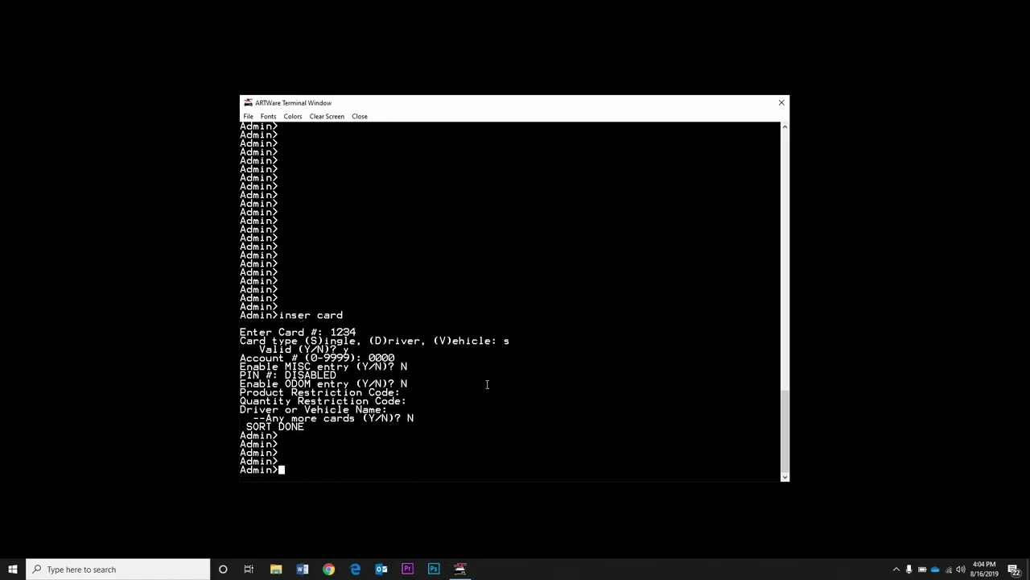
key("Return")
key("Return")
key("Return")
type("show trans")
key("Return")
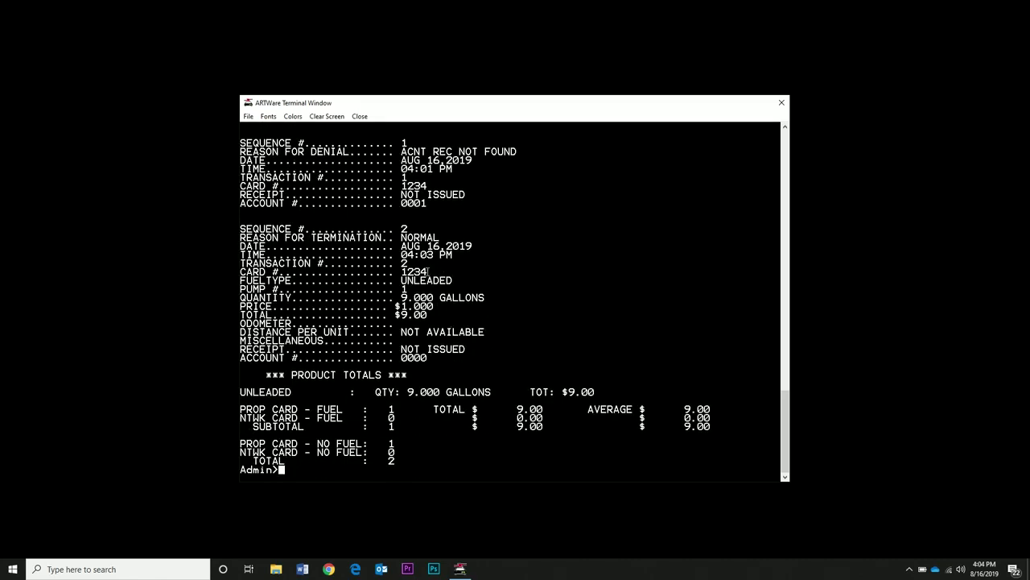
left_click_drag(428, 272, 394, 272)
left_click(438, 304)
type("bye")
key("Return")
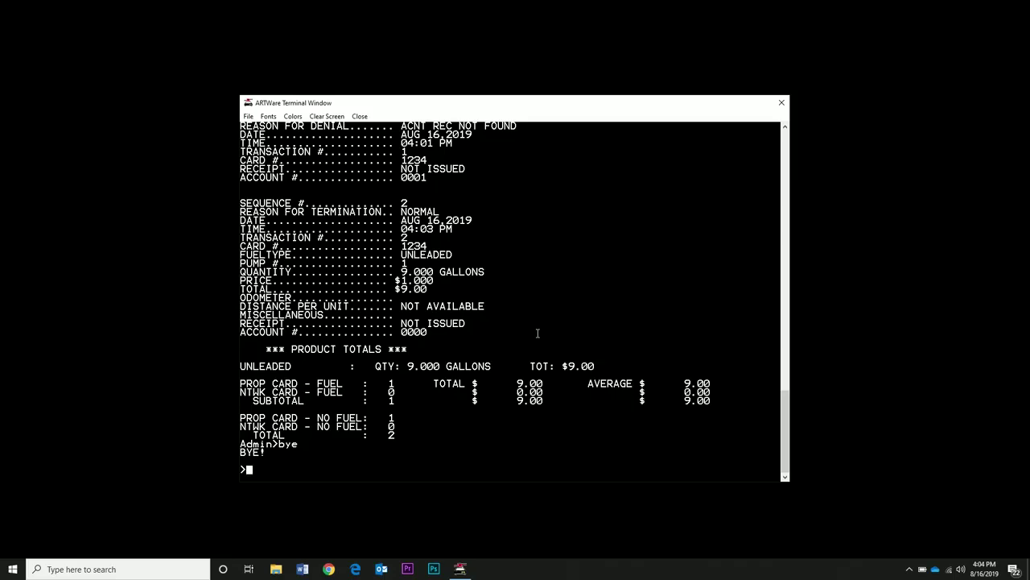
left_click(780, 103)
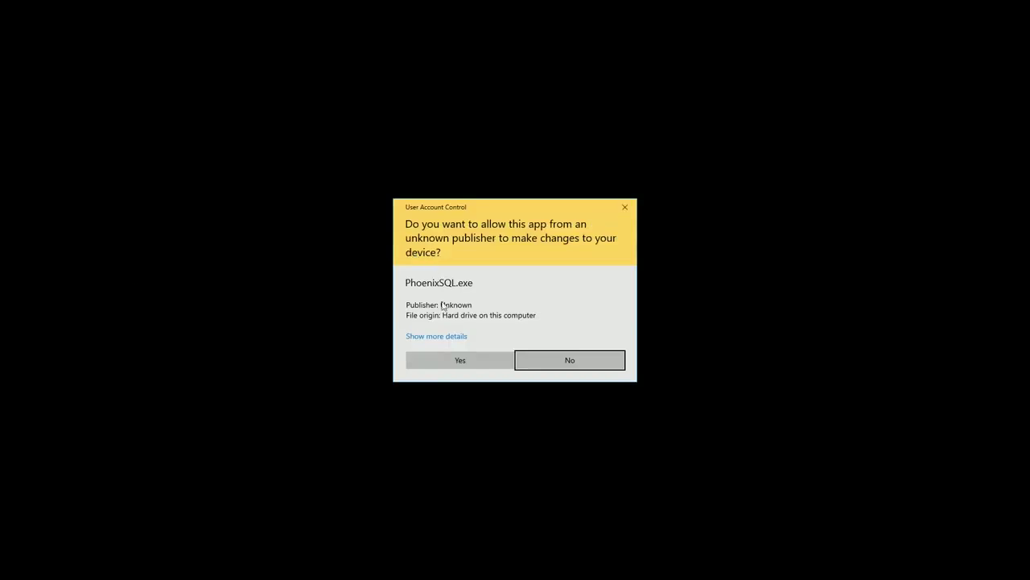
Step: Launch PhoenixSQL Lite, poll site 001 and check the status log shows two transactions
left_click(474, 369)
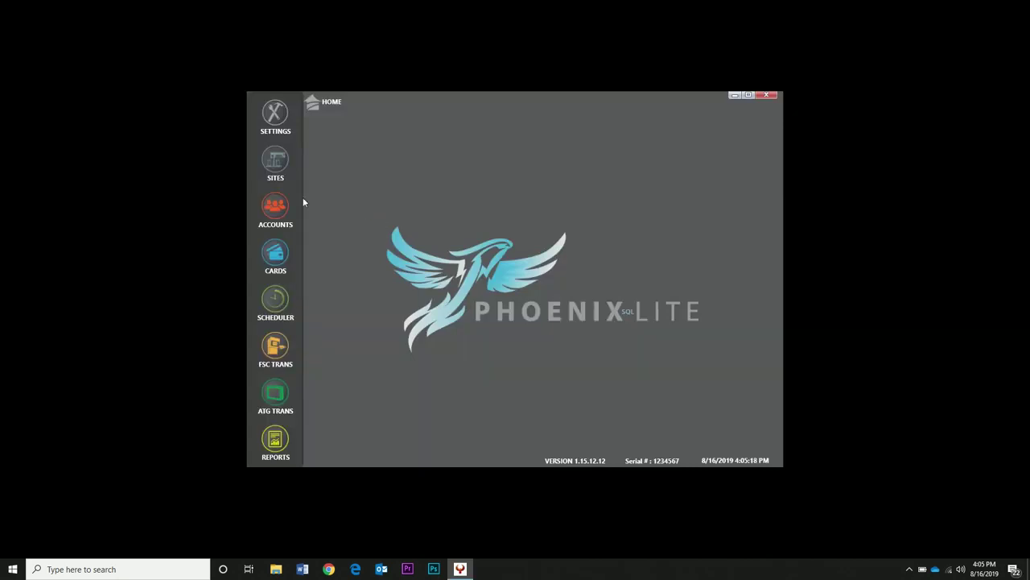
left_click(274, 176)
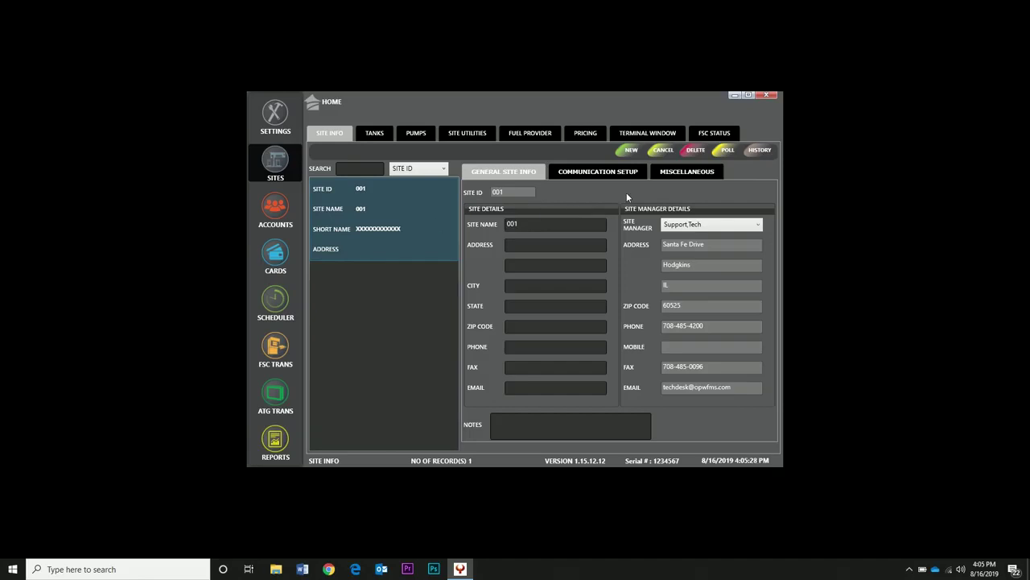
left_click(726, 153)
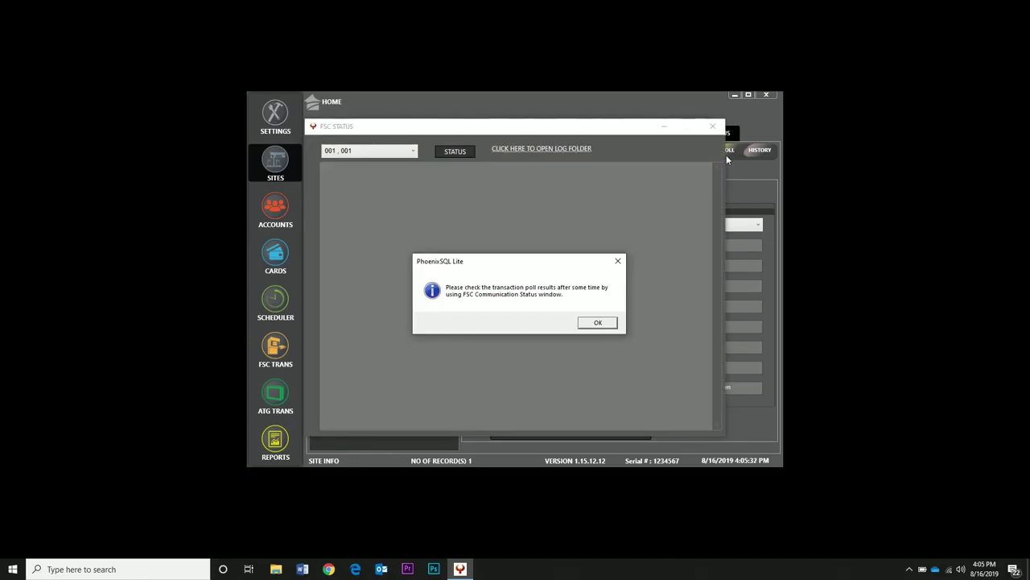
left_click(596, 322)
left_click(455, 152)
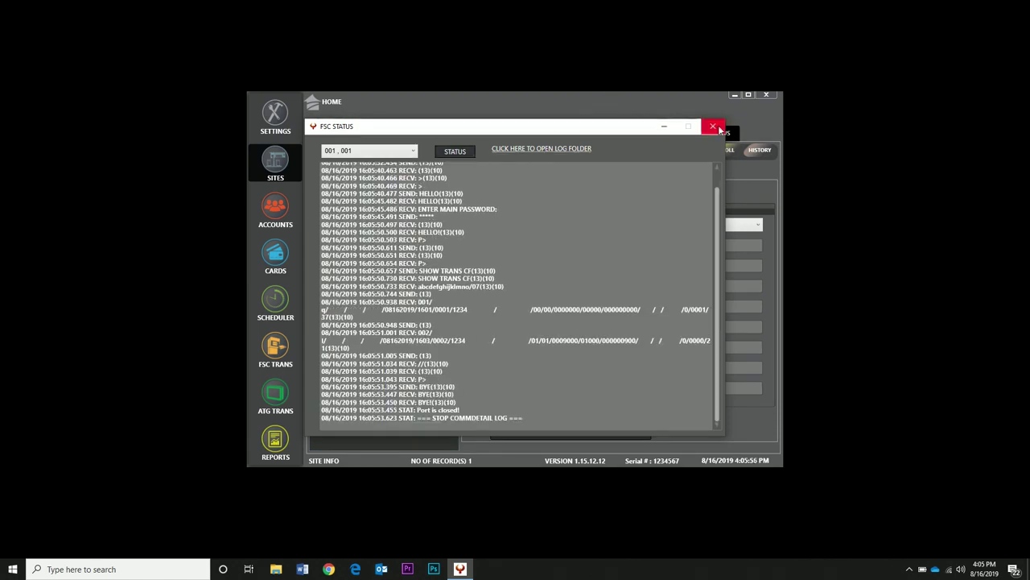
left_click(713, 126)
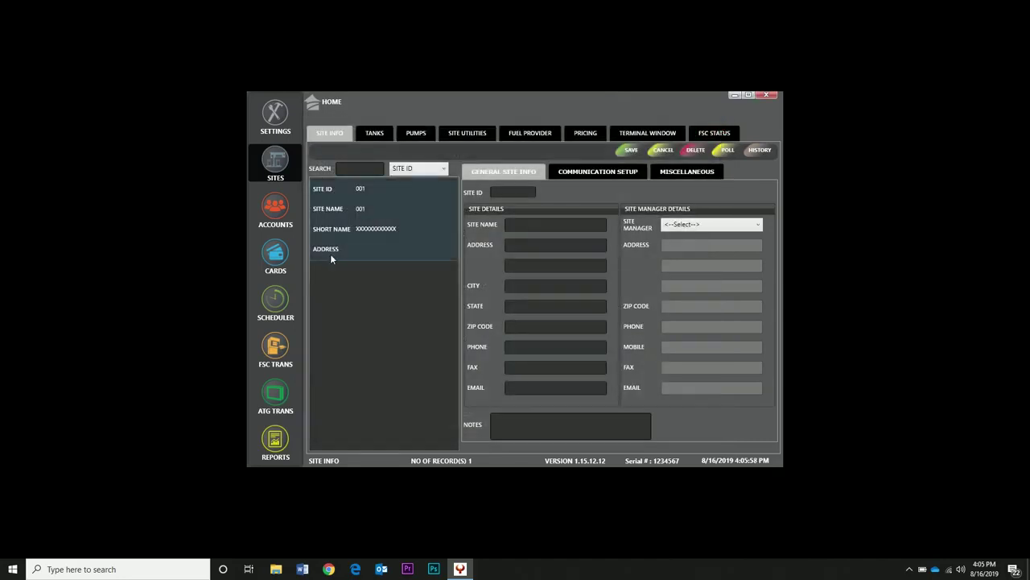
Step: Run a Card Utilities update for site 001 and view its communication status log
left_click(272, 257)
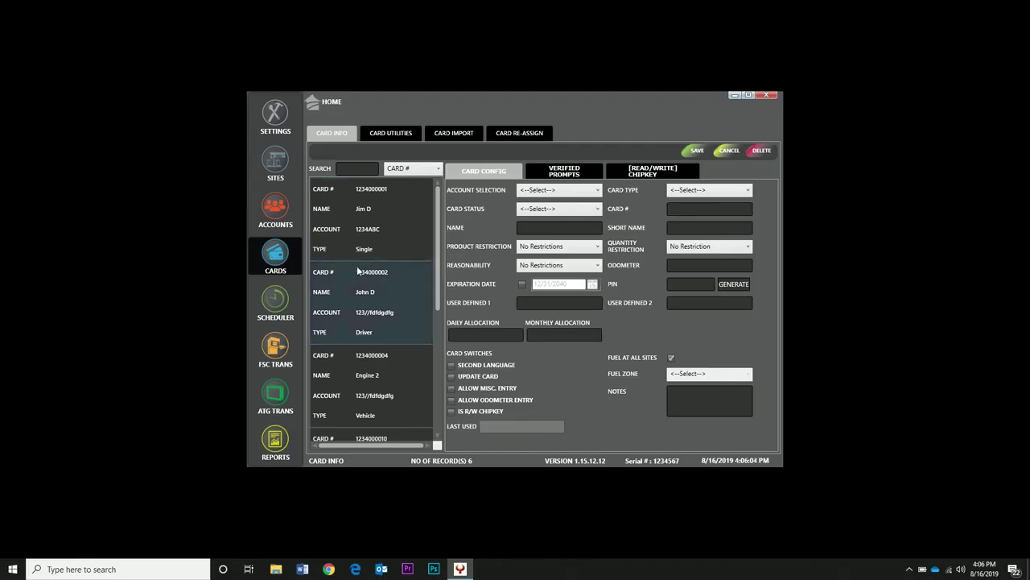
left_click(392, 135)
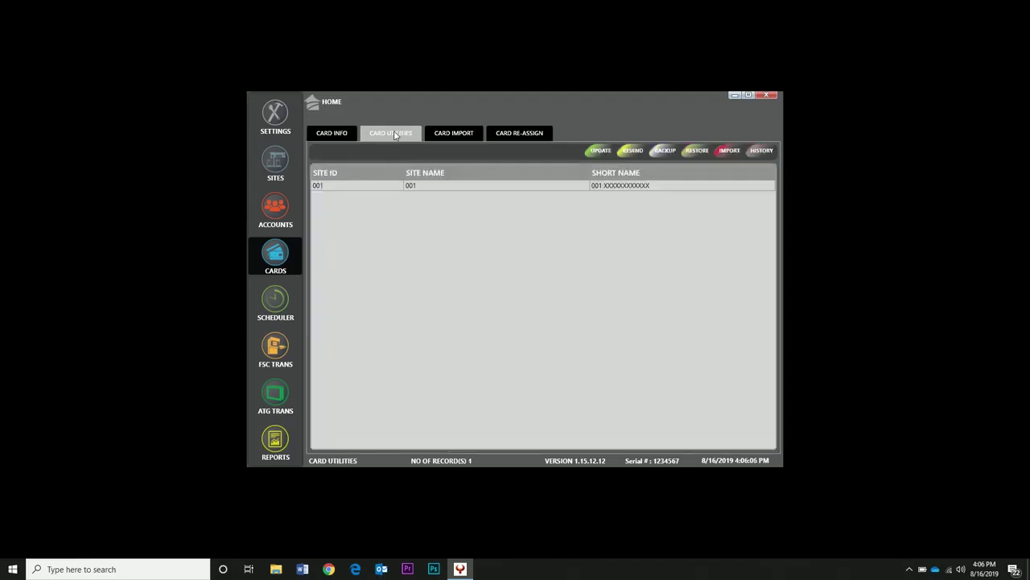
left_click(405, 185)
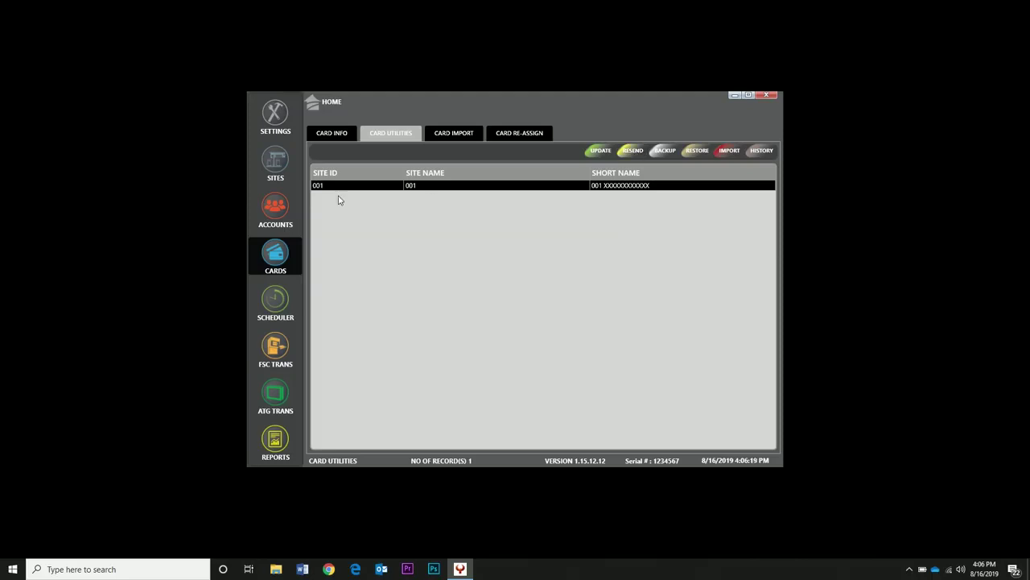
left_click(406, 135)
left_click(419, 190)
left_click(601, 151)
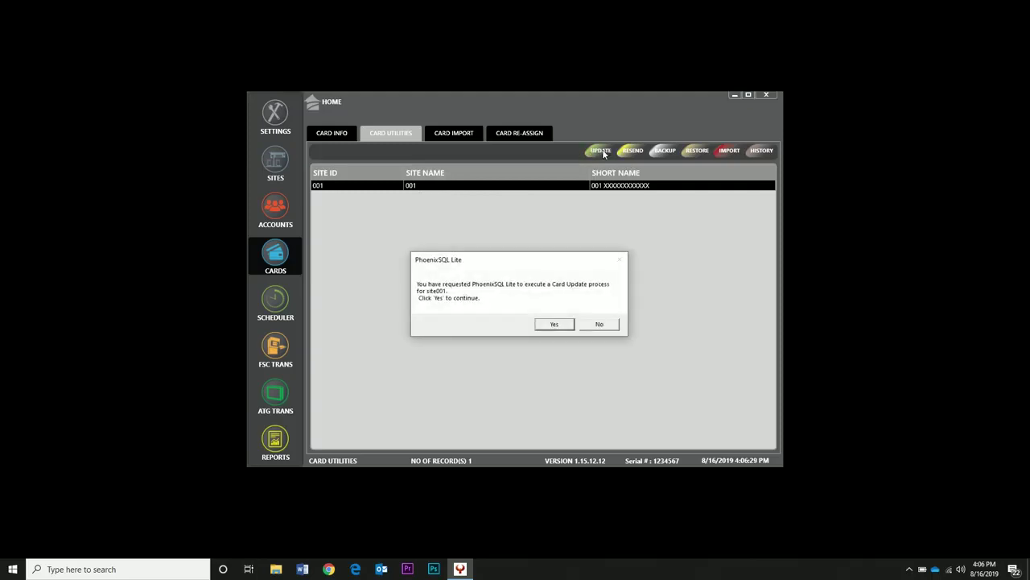
left_click(562, 326)
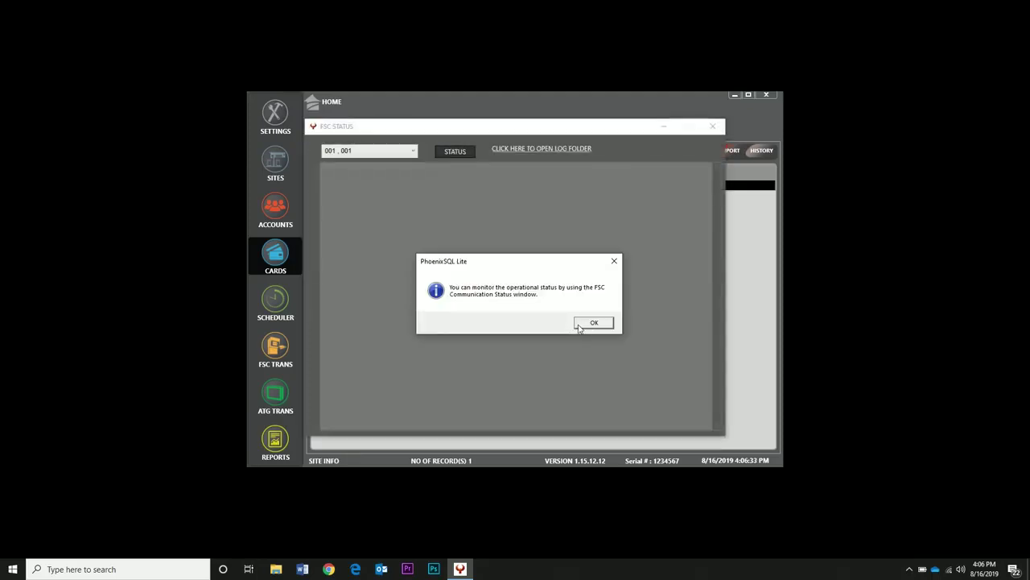
left_click(581, 324)
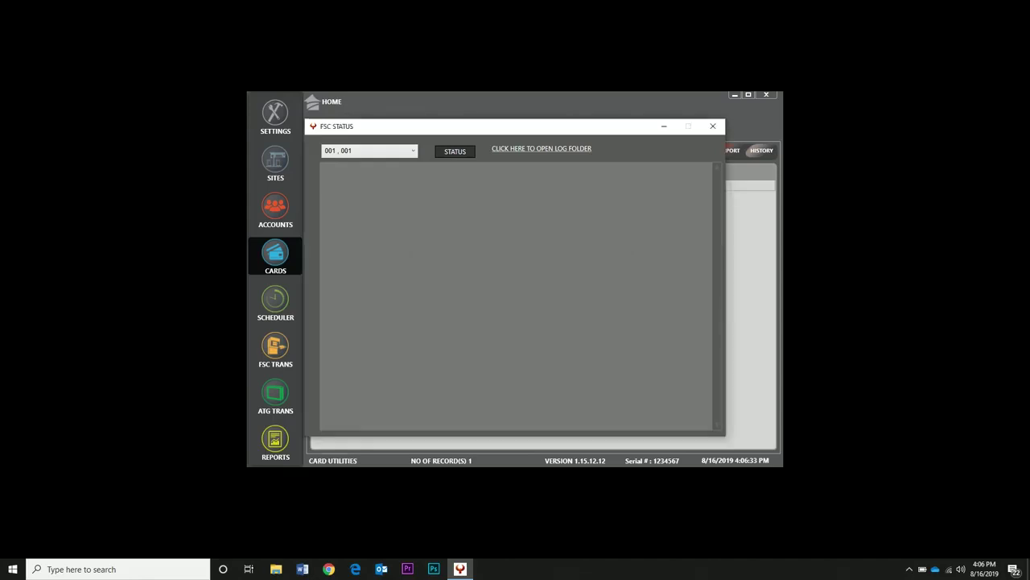
left_click(455, 153)
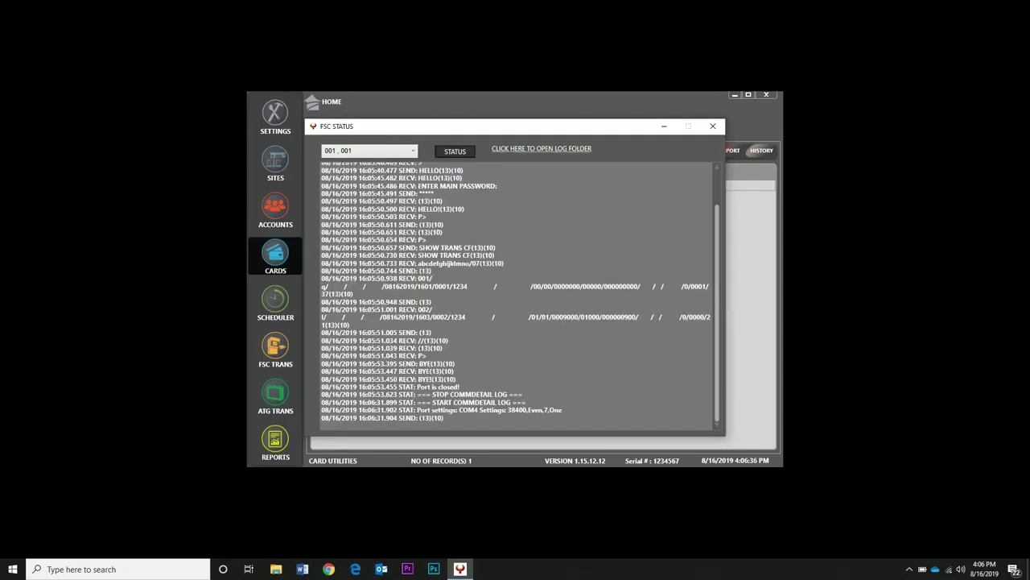